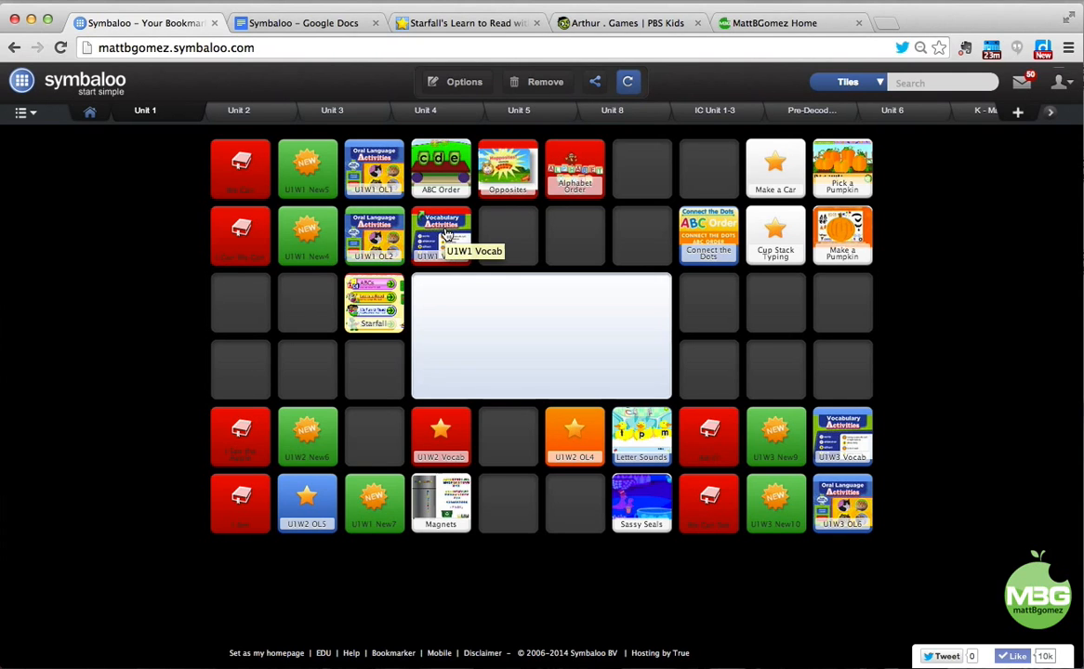
Search webmixes for 'science' and open the Elementary Science webmix.
{"action": "left_click", "coordinate": [874, 84]}
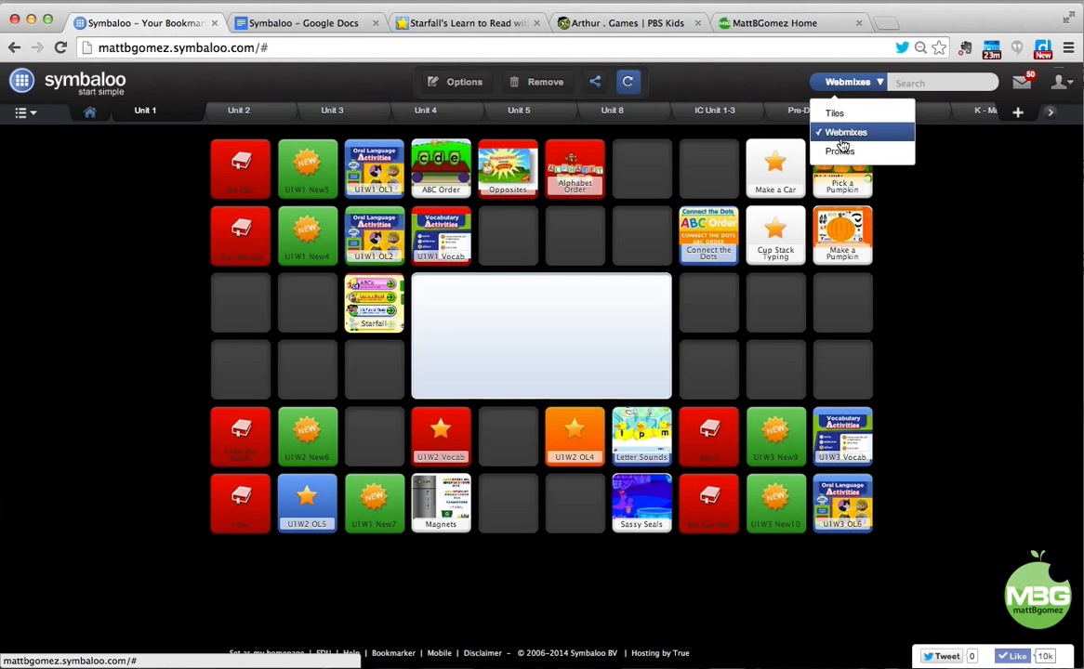
{"action": "left_click", "coordinate": [841, 134]}
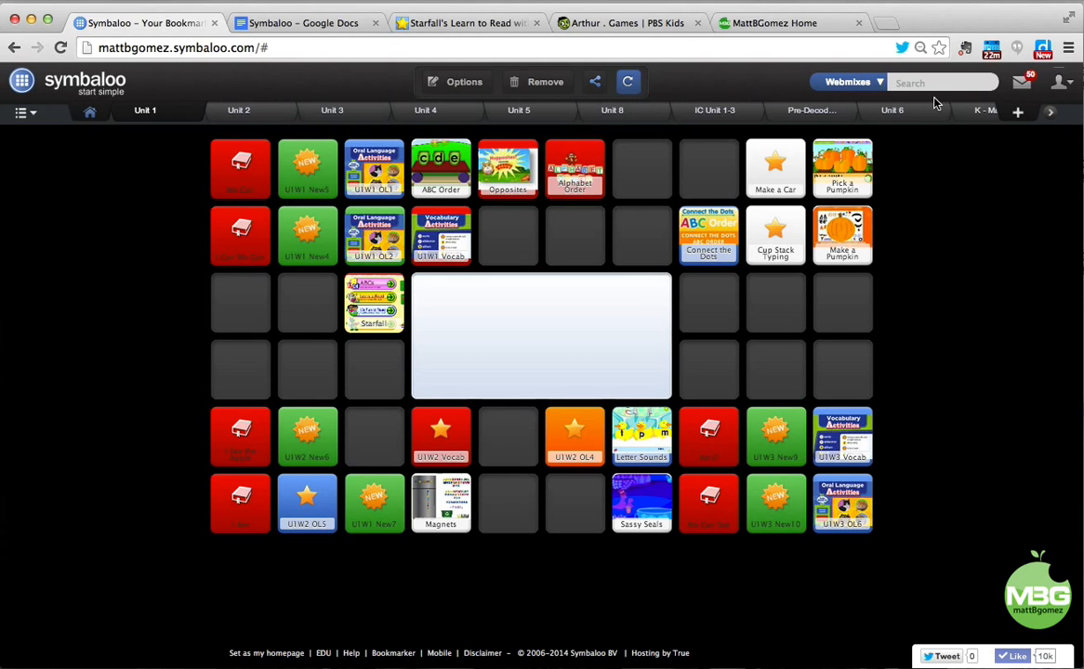
{"action": "type", "text": "science"}
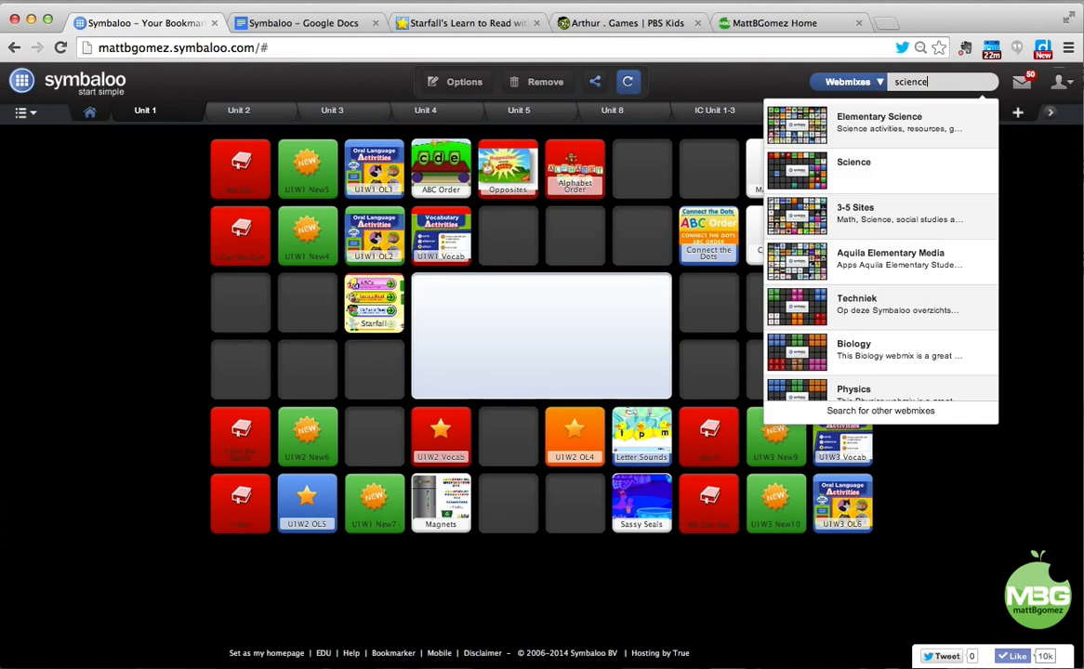
{"action": "scroll", "coordinate": [921, 191], "scroll_direction": "down", "scroll_amount": 2}
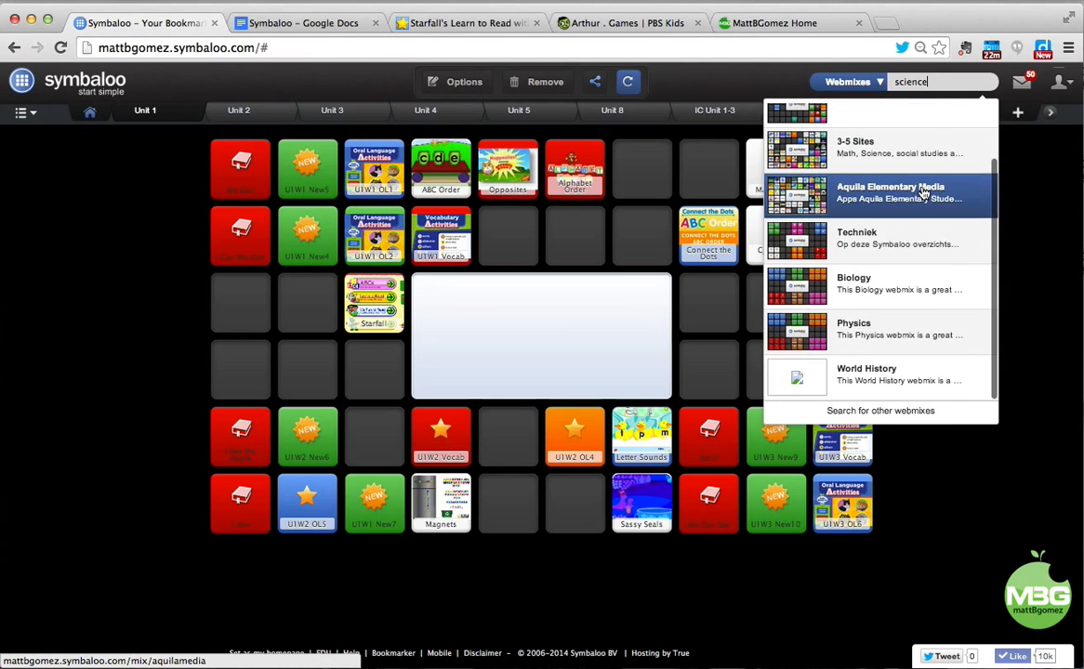
{"action": "scroll", "coordinate": [922, 191], "scroll_direction": "up", "scroll_amount": 2}
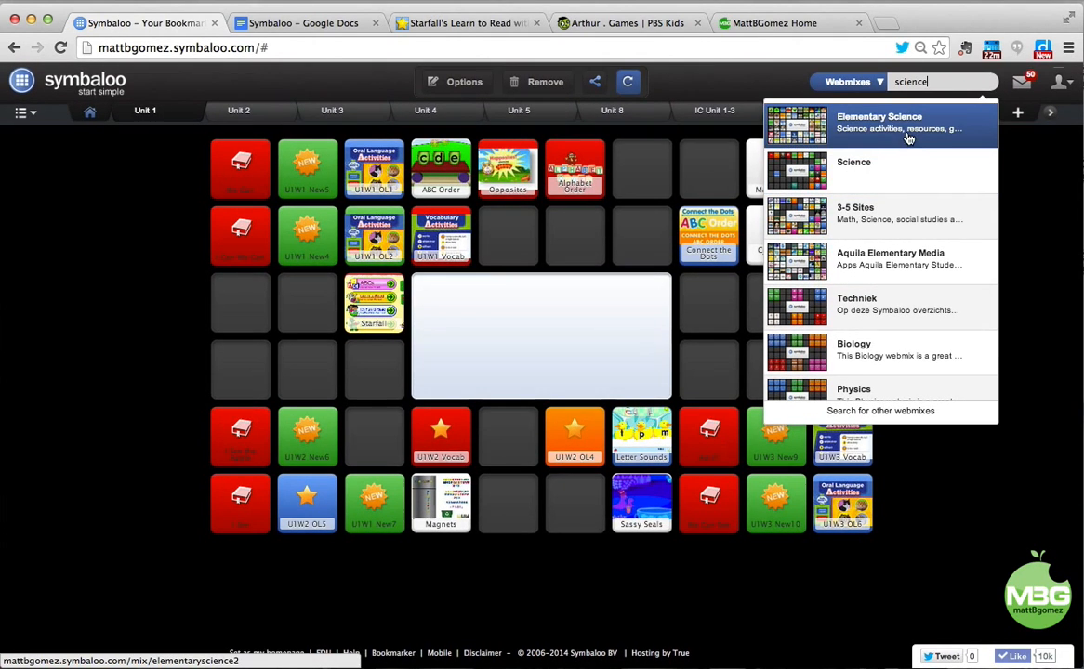
{"action": "left_click", "coordinate": [882, 118]}
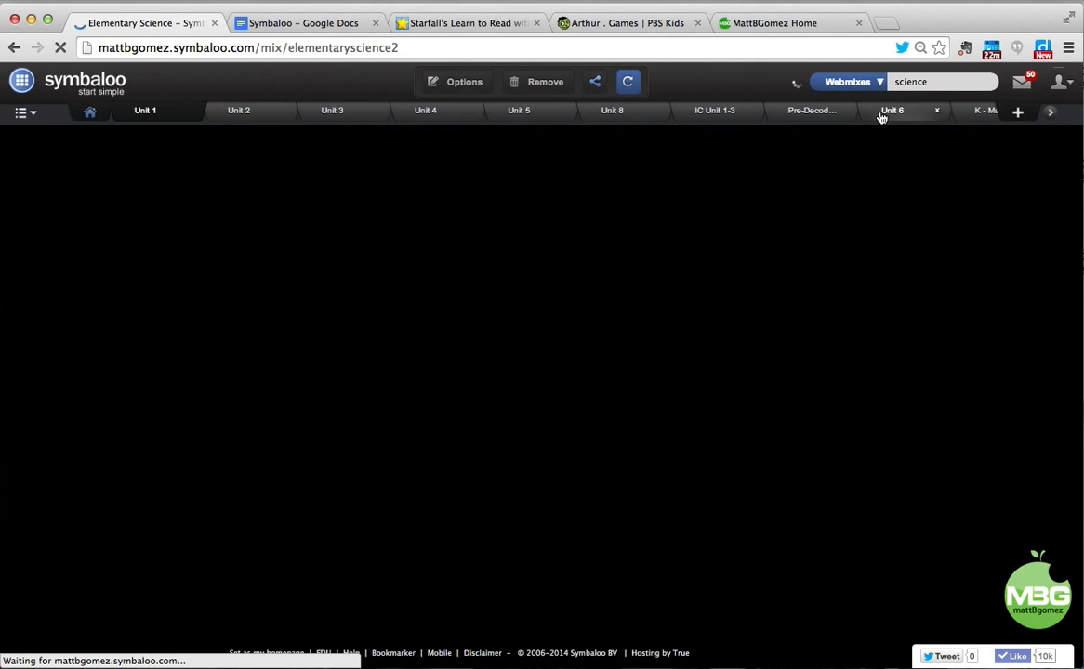
Look over the Elementary Science gallery page and add that webmix to your account.
{"action": "scroll", "coordinate": [680, 249], "scroll_direction": "down", "scroll_amount": 5}
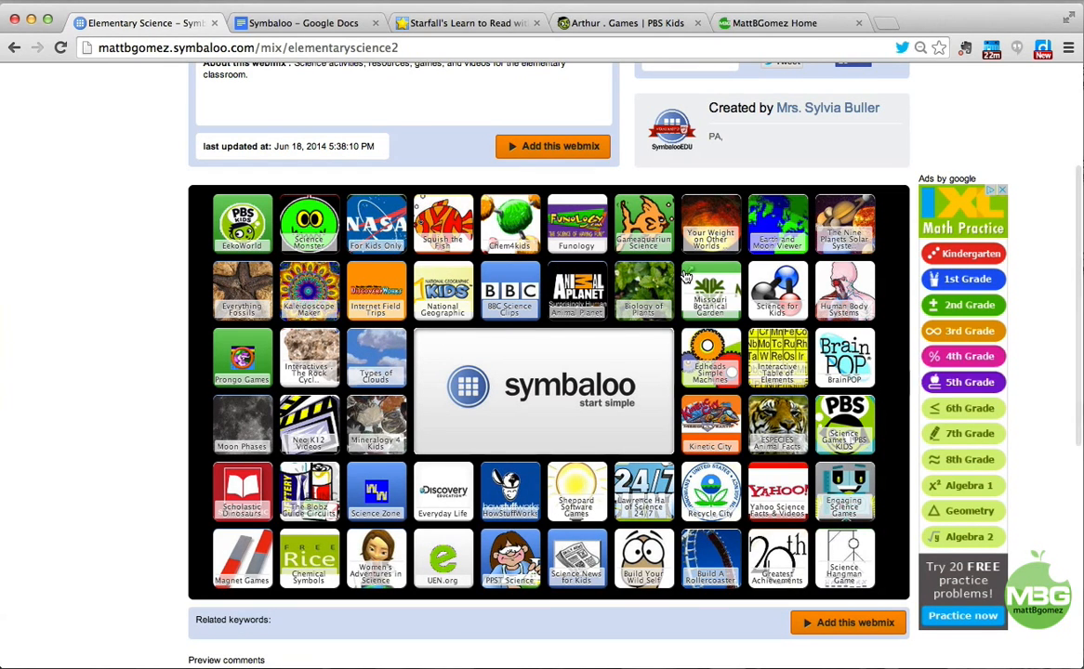
{"action": "scroll", "coordinate": [650, 274], "scroll_direction": "up", "scroll_amount": 2}
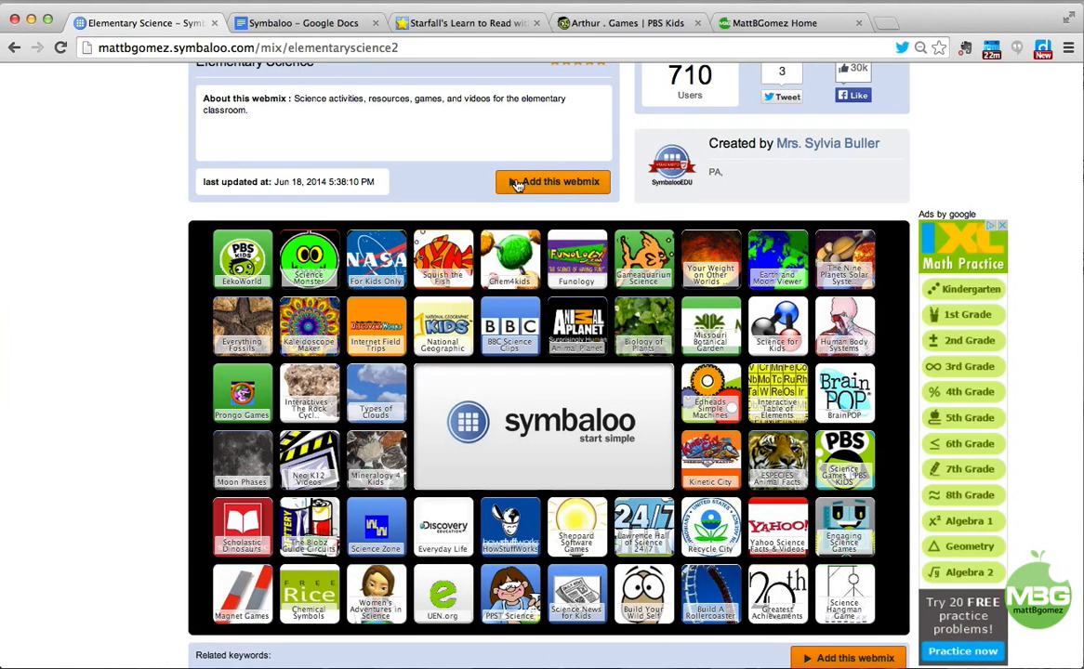
{"action": "left_click", "coordinate": [545, 183]}
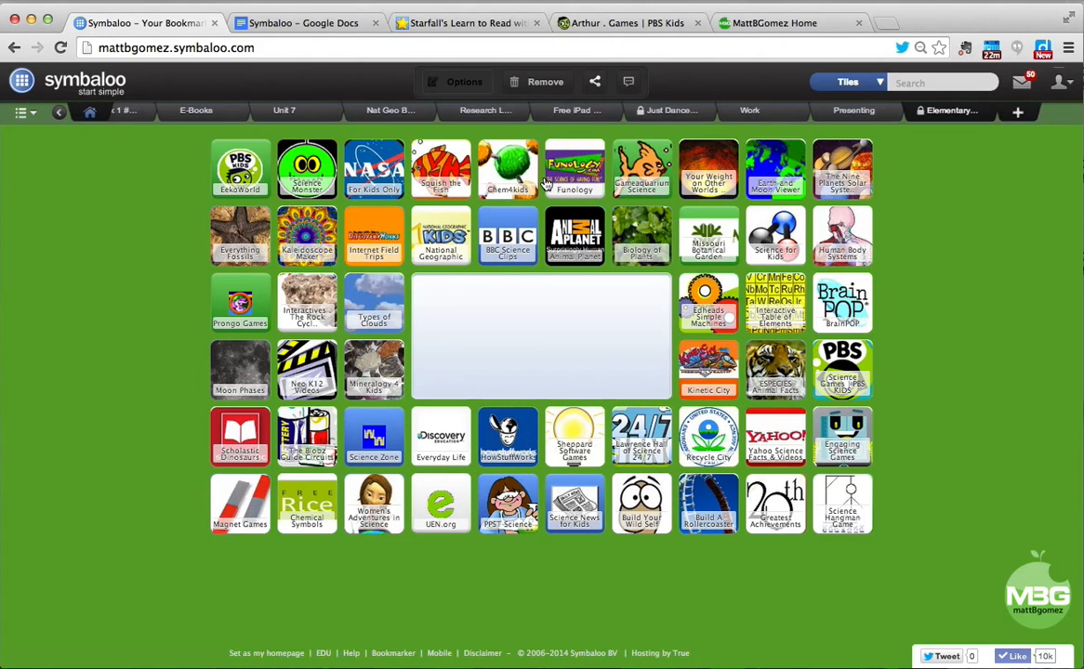
Keep the search set to Webmixes and switch back to the Unit 1 webmix from My webmixes.
{"action": "left_click", "coordinate": [848, 82]}
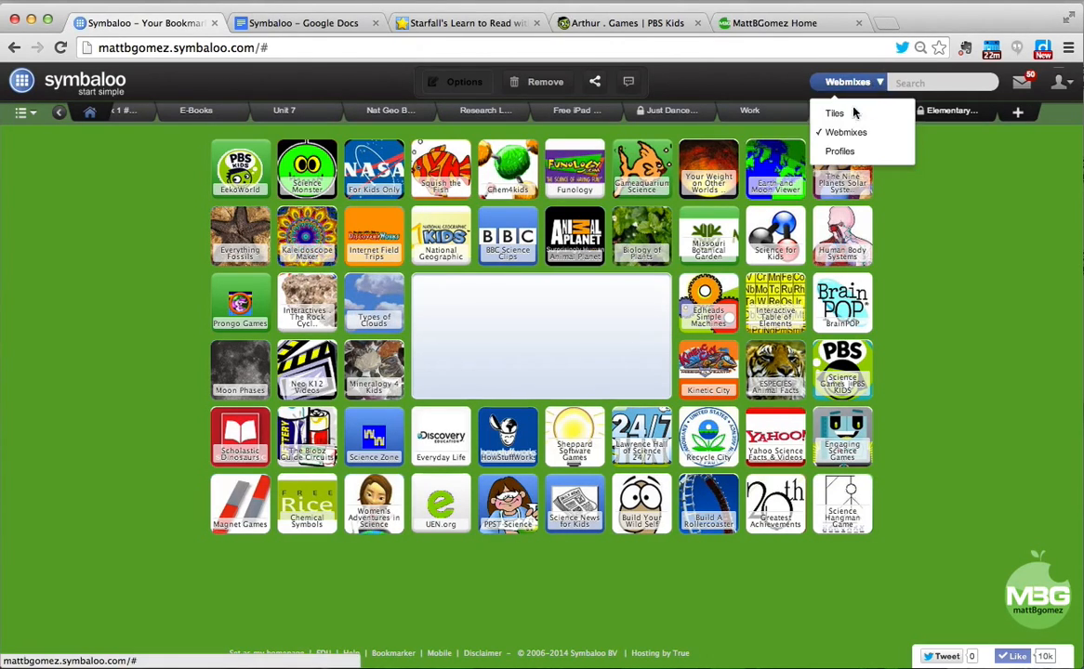
{"action": "left_click", "coordinate": [846, 132]}
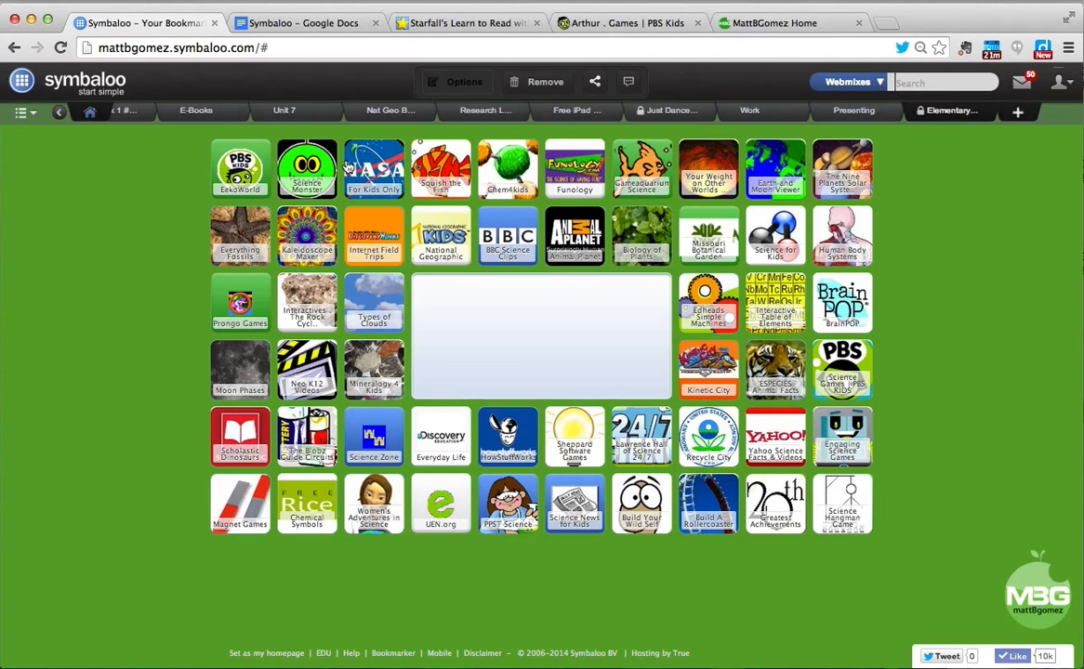
{"action": "left_click", "coordinate": [33, 113]}
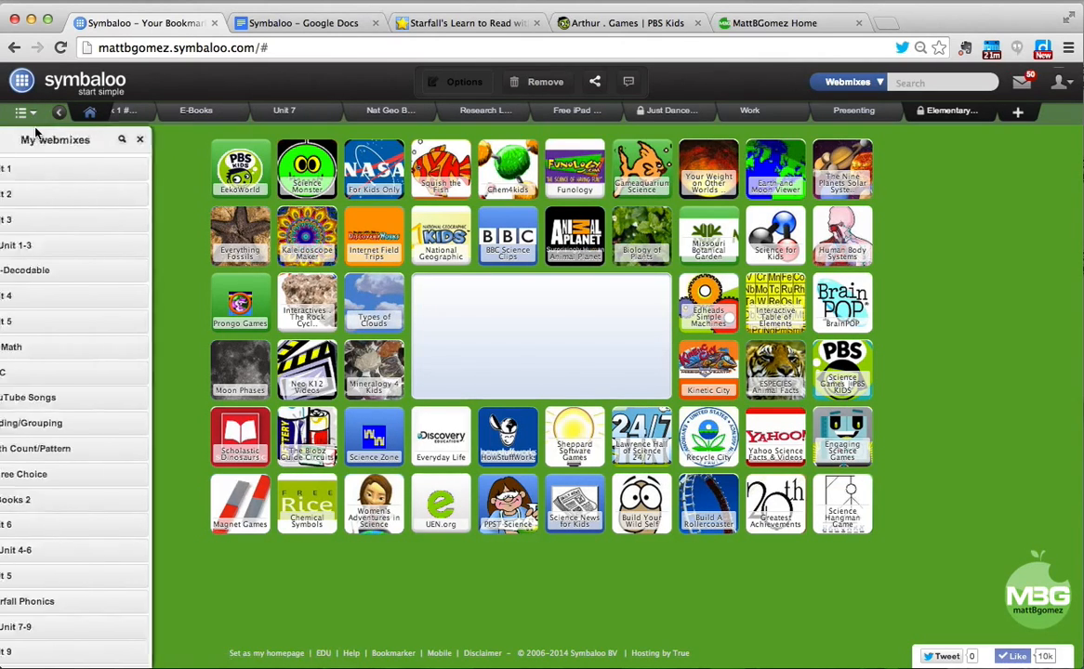
{"action": "left_click", "coordinate": [37, 168]}
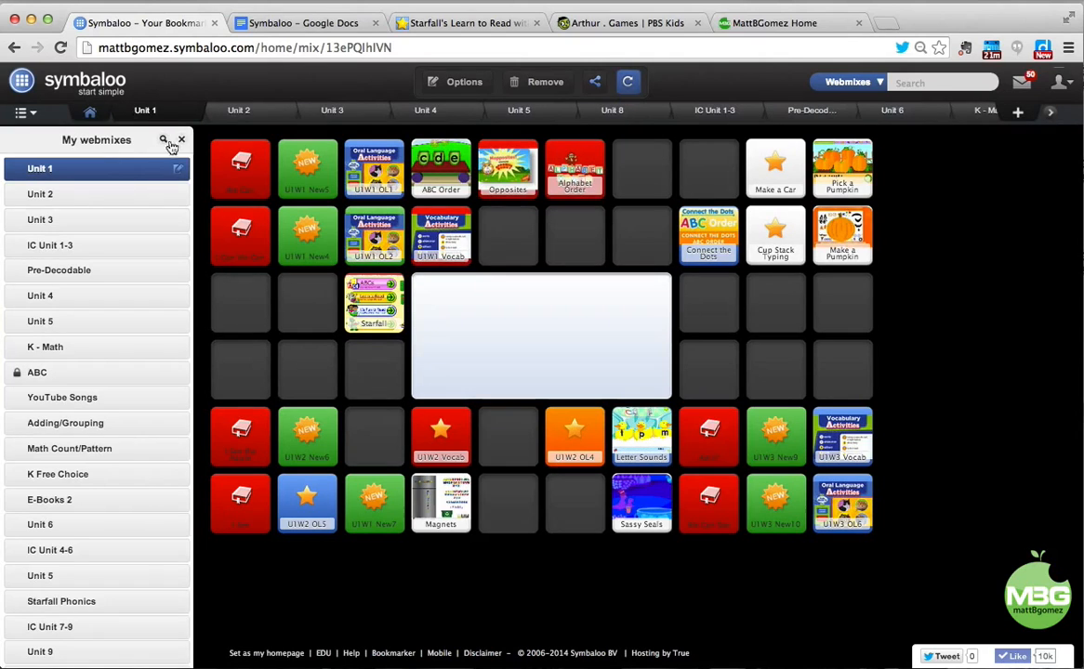
{"action": "left_click", "coordinate": [182, 141]}
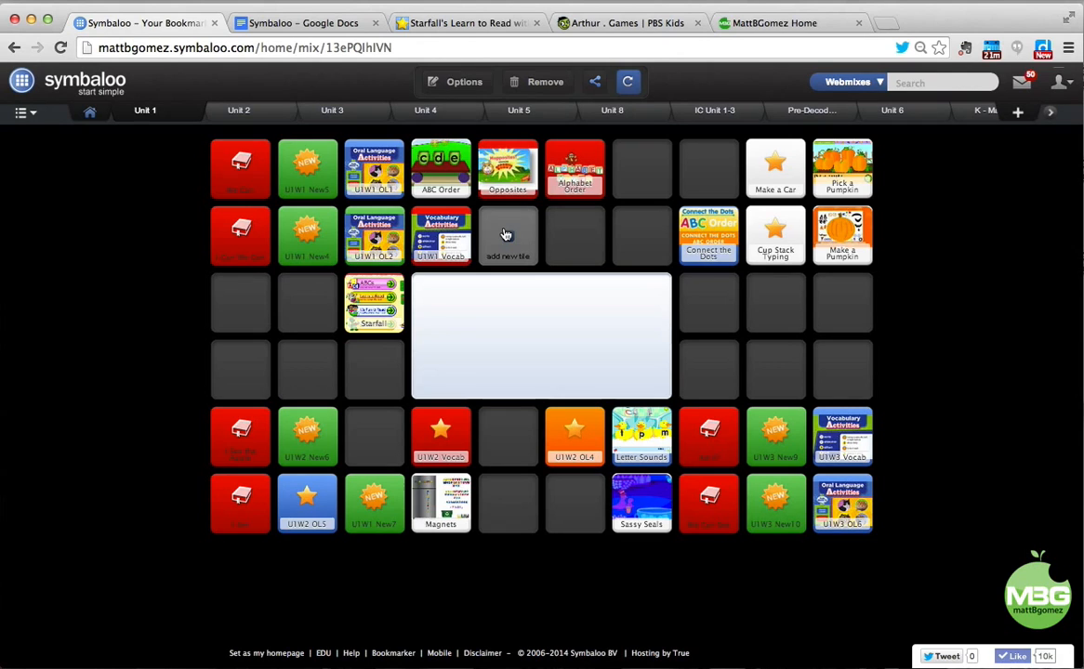
Copy the Starfall web address, then start a new tile in Unit 1's empty second-row slot.
{"action": "left_click", "coordinate": [428, 24]}
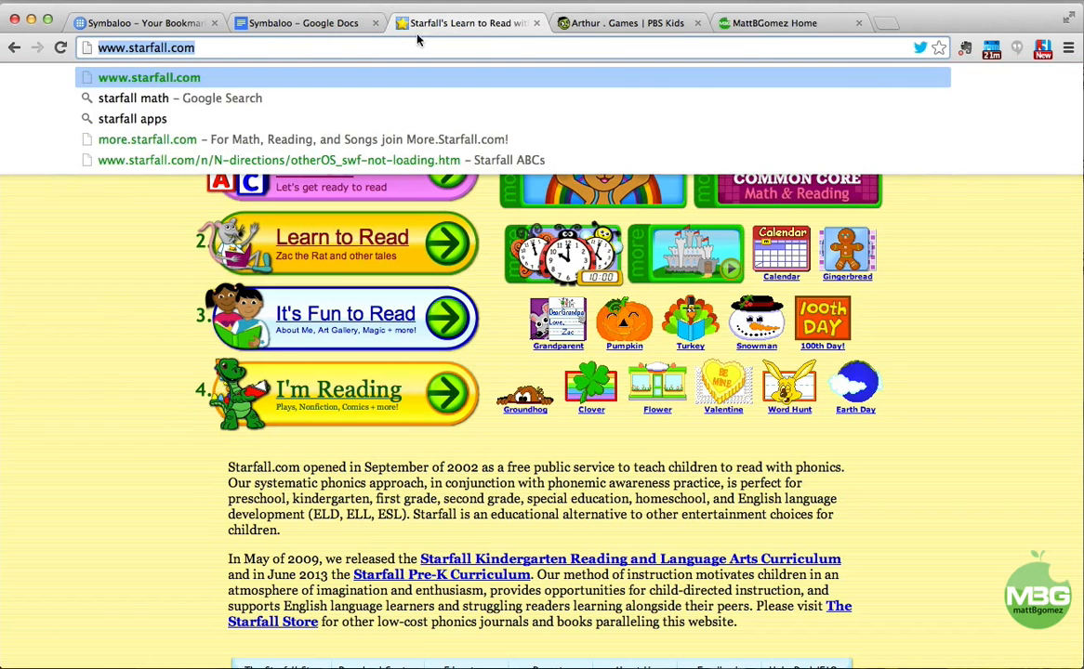
{"action": "left_click", "coordinate": [215, 45]}
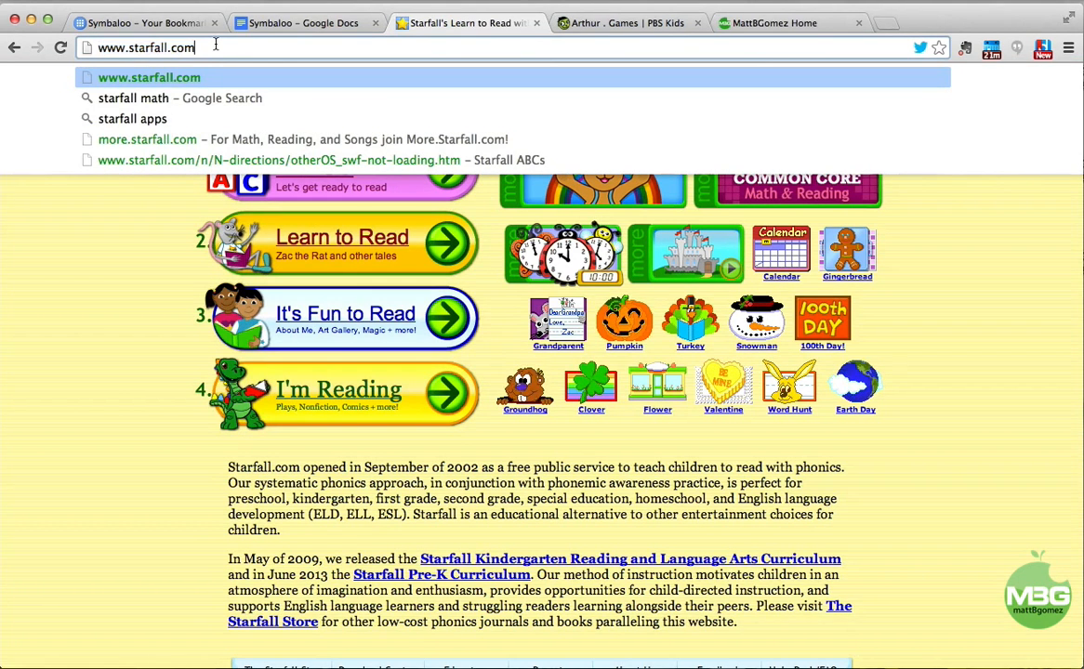
{"action": "triple_click", "coordinate": [215, 44]}
{"action": "key", "text": "super+c"}
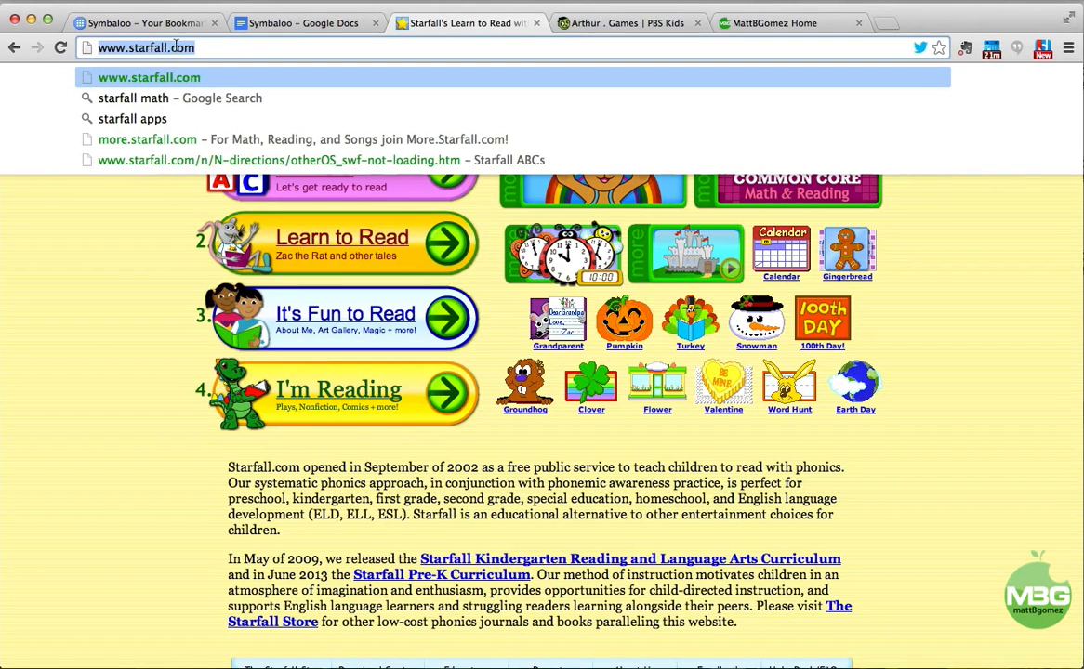
{"action": "left_click", "coordinate": [144, 24]}
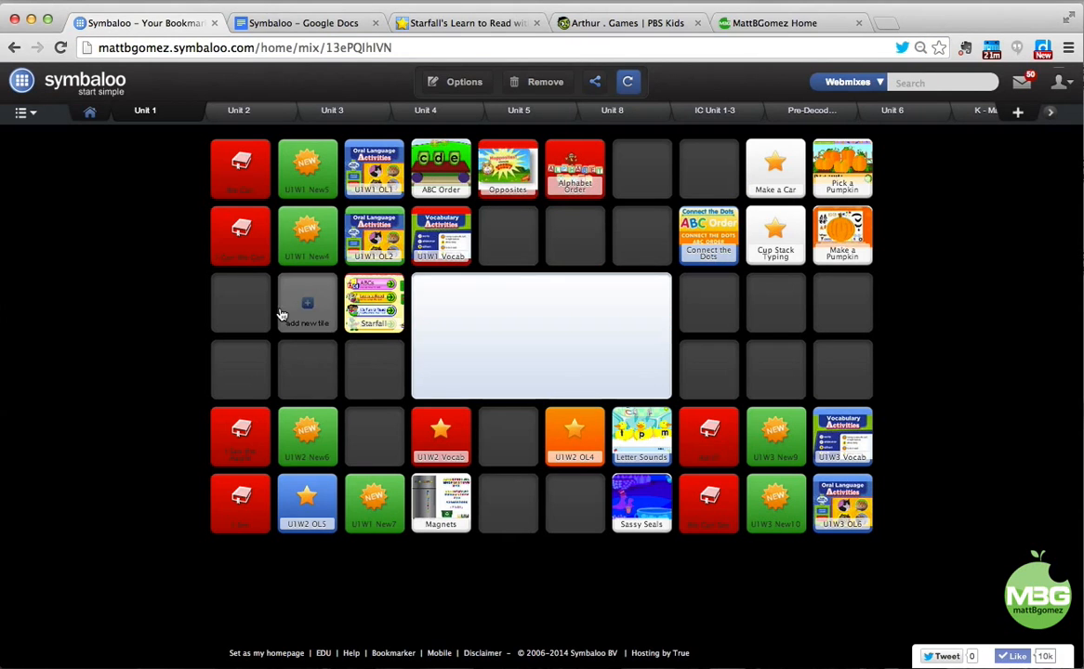
{"action": "left_click", "coordinate": [495, 247]}
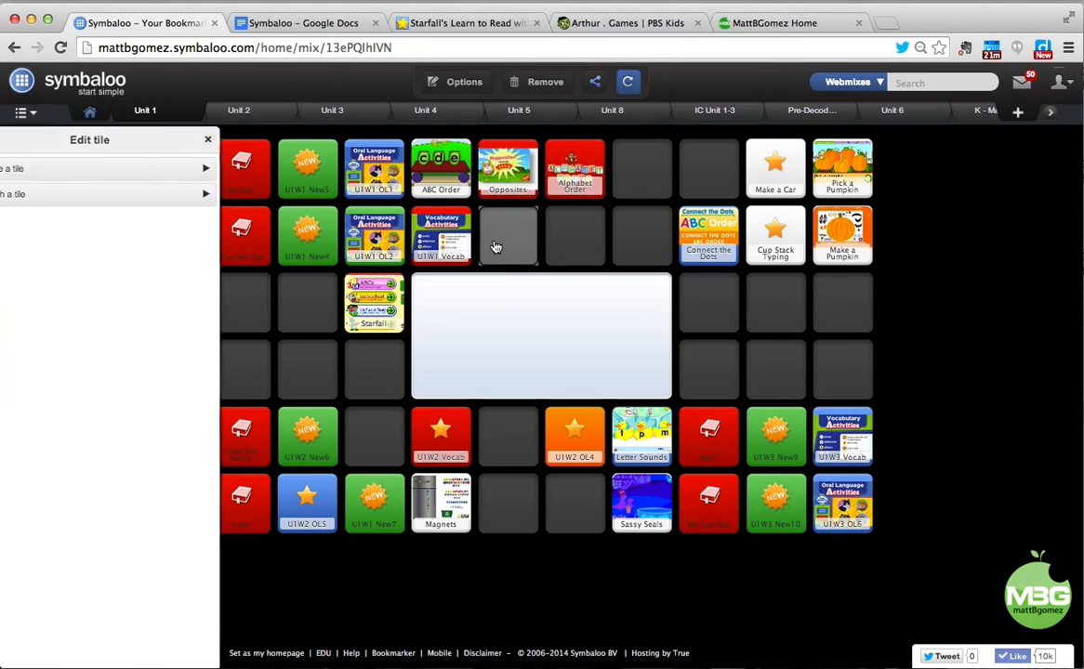
{"action": "left_click", "coordinate": [164, 199]}
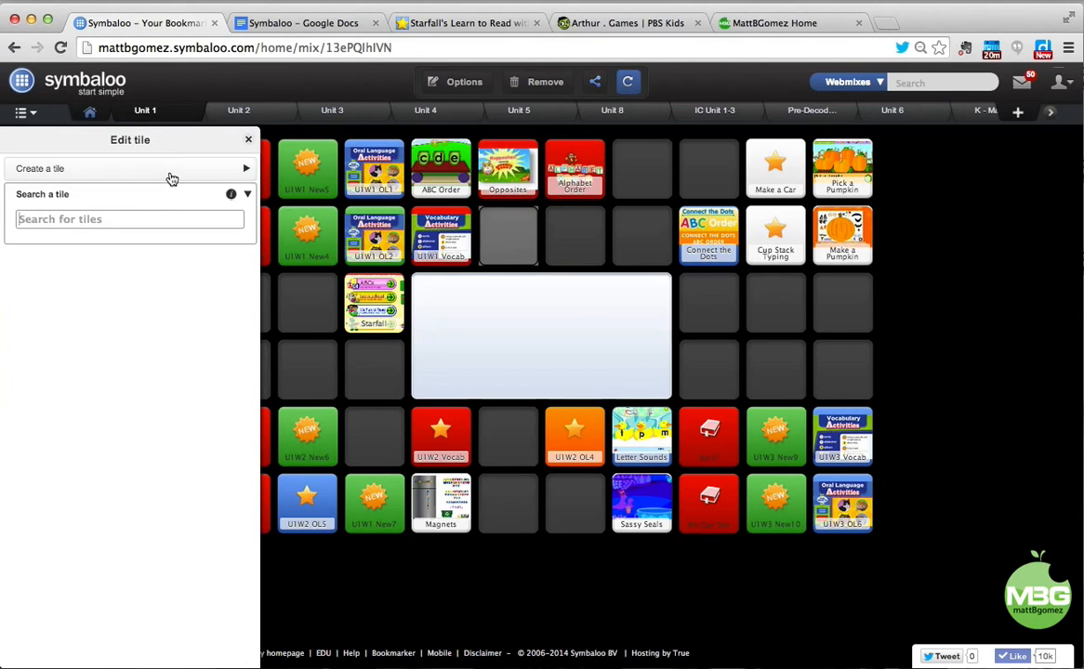
{"action": "left_click", "coordinate": [171, 173]}
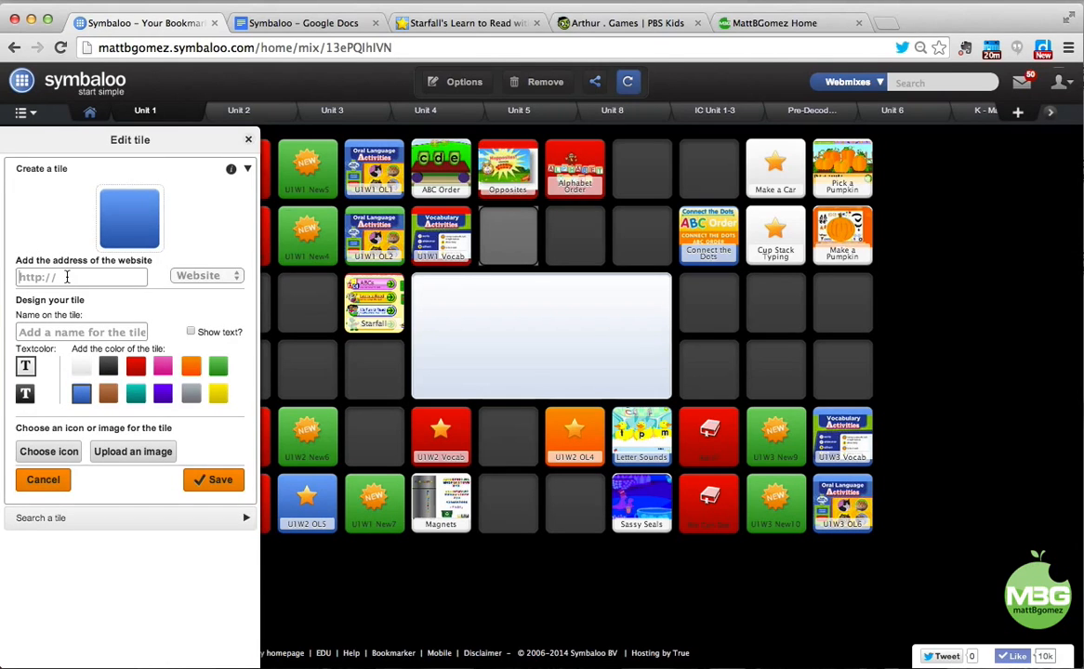
{"action": "key", "text": "super+v"}
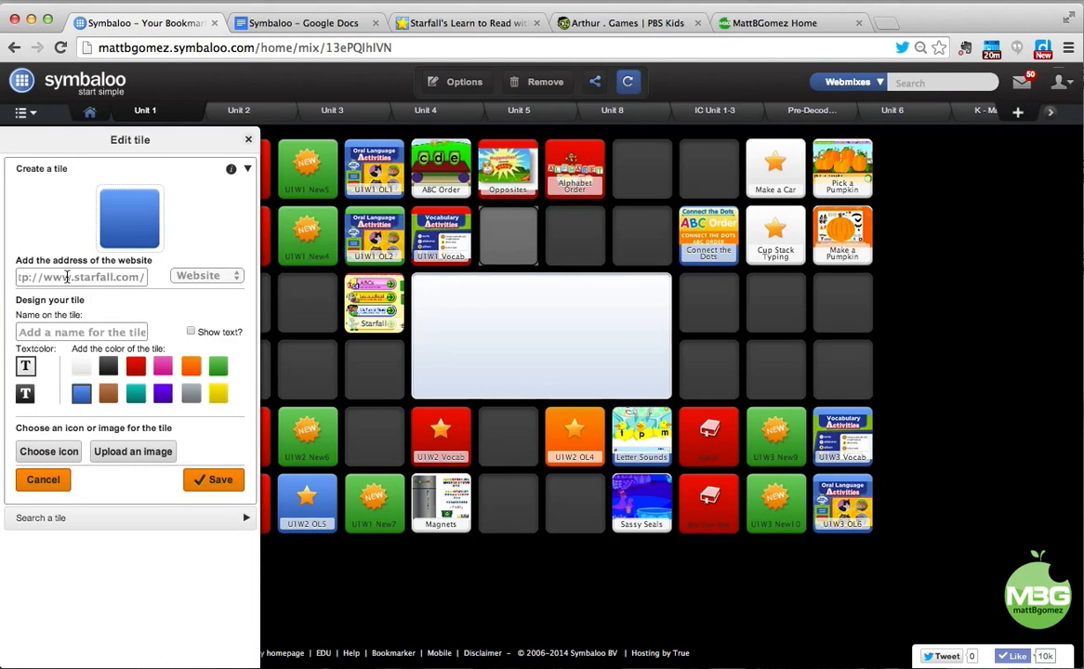
{"action": "left_click", "coordinate": [68, 327]}
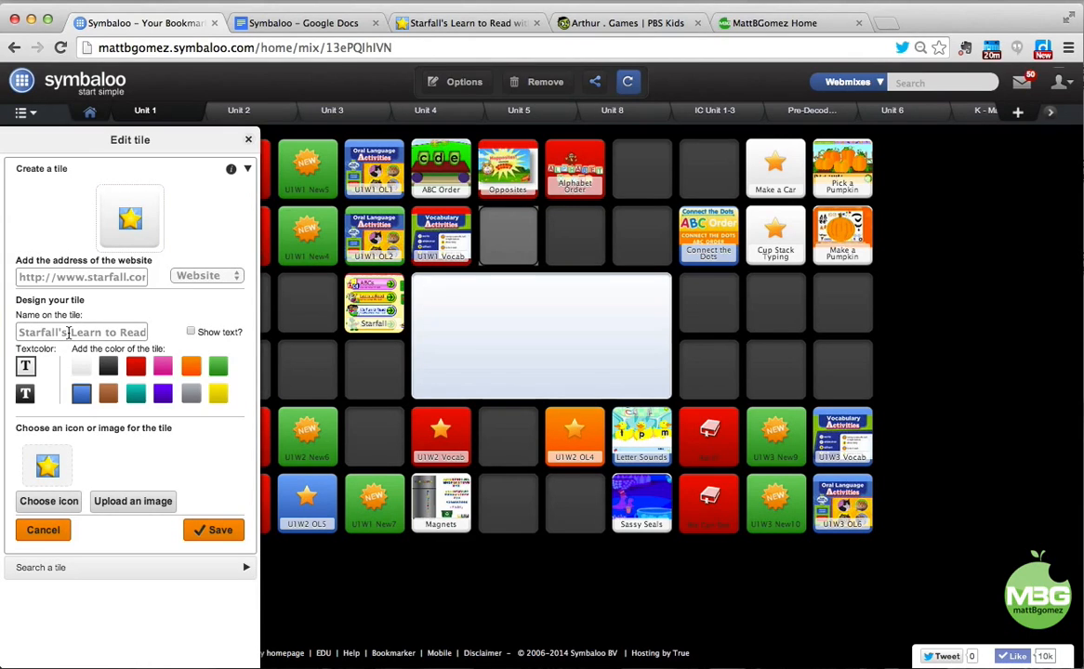
{"action": "left_click_drag", "start_coordinate": [48, 332], "coordinate": [203, 346]}
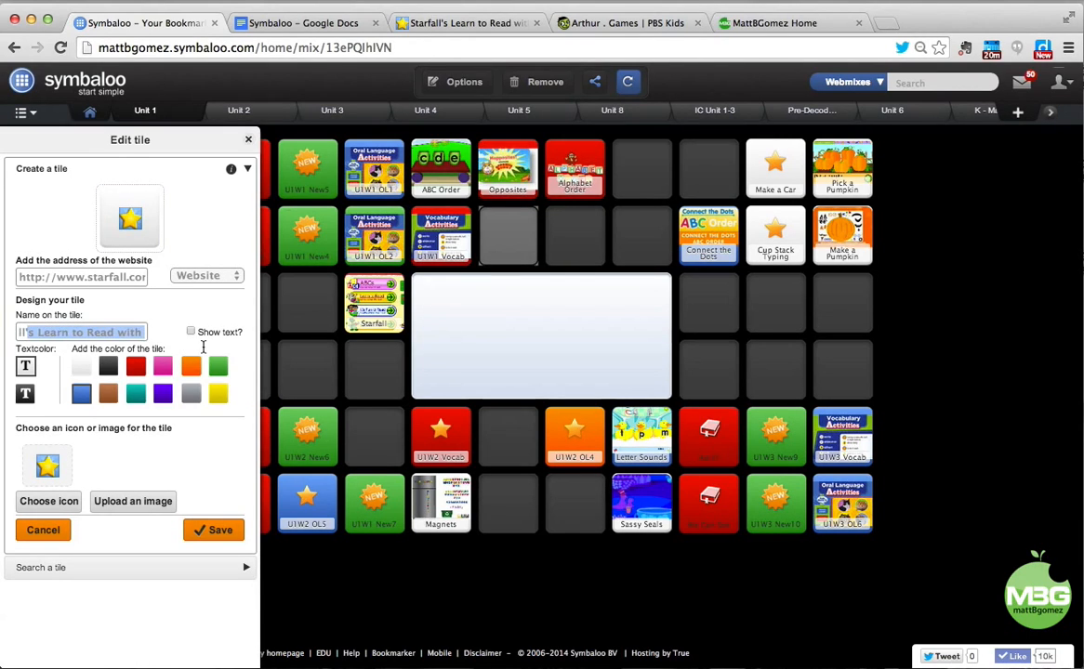
{"action": "key", "text": "BackSpace"}
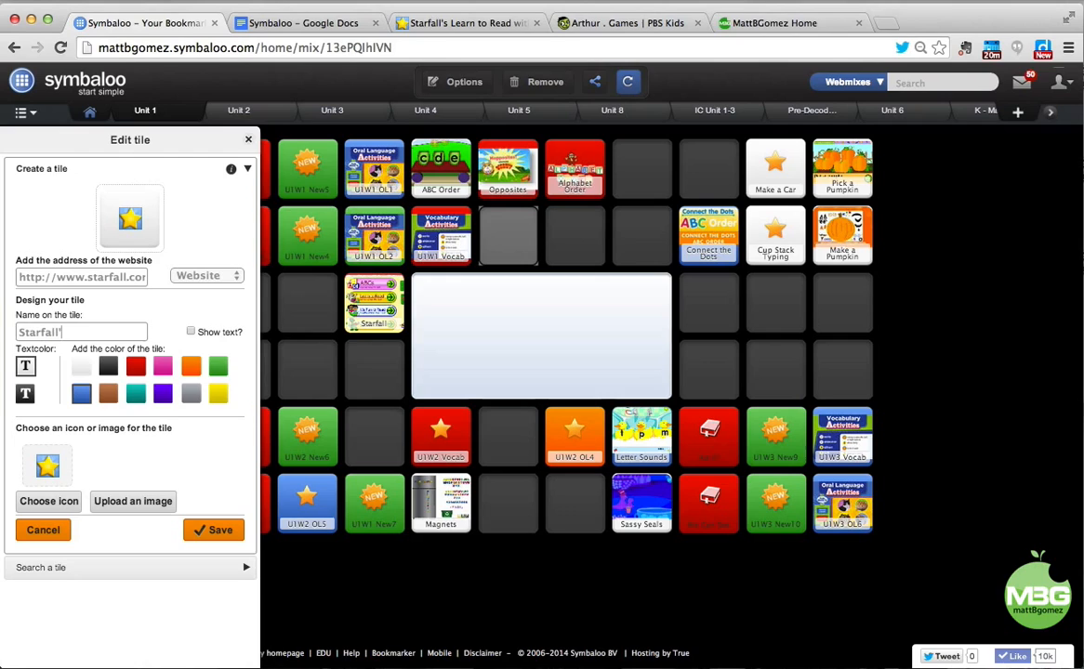
{"action": "left_click", "coordinate": [191, 333]}
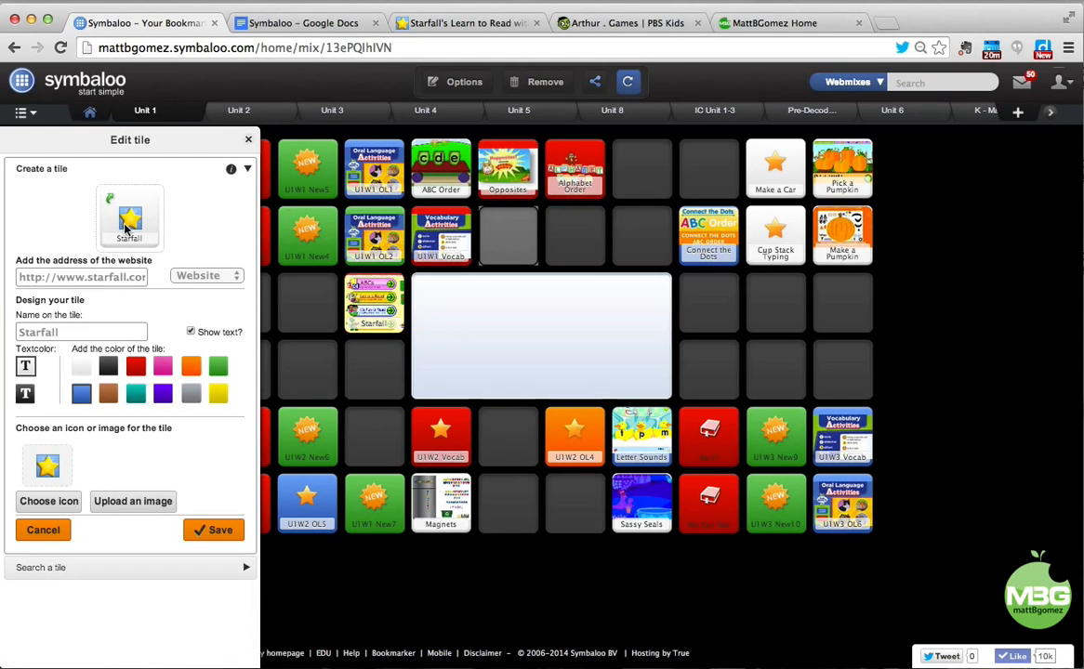
{"action": "left_click", "coordinate": [132, 504]}
Upload the first Starfall screenshot file as the tile's image source.
{"action": "left_click", "coordinate": [438, 251]}
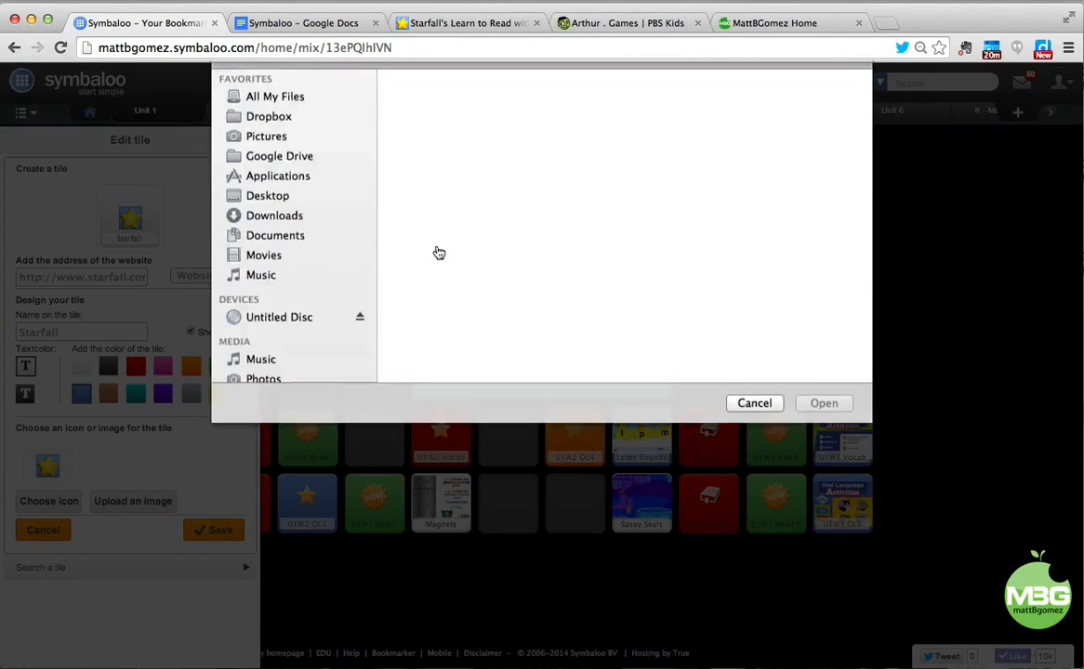
{"action": "left_click", "coordinate": [443, 141]}
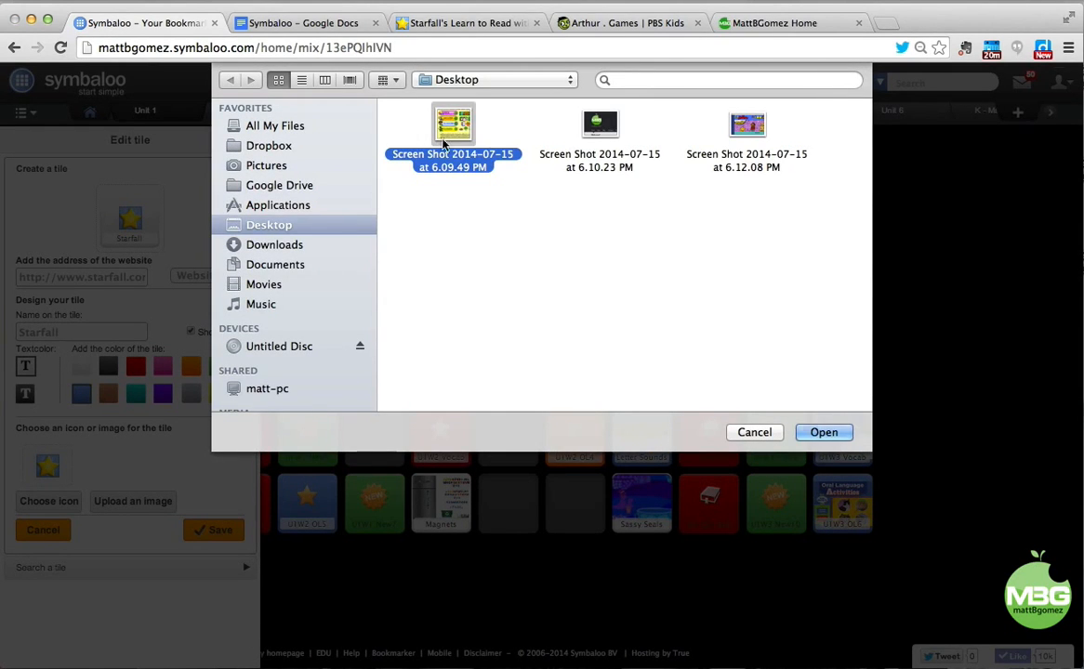
{"action": "left_click", "coordinate": [809, 442]}
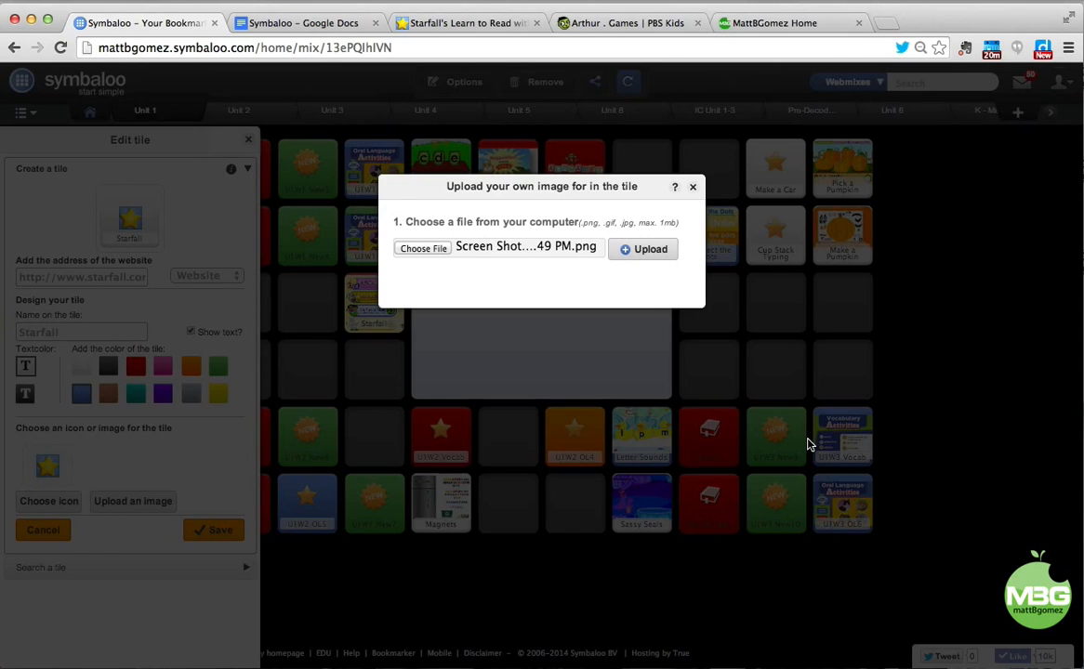
{"action": "left_click", "coordinate": [671, 252]}
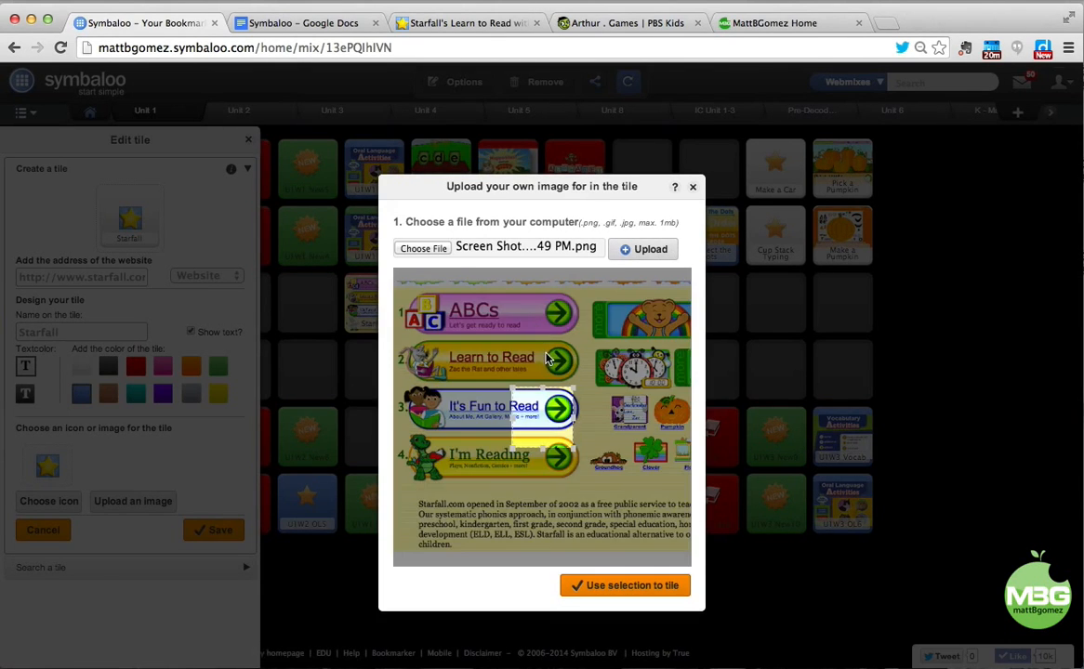
Crop the screenshot to the ABCs and Learn to Read rows and use it as the tile image.
{"action": "left_click", "coordinate": [397, 307]}
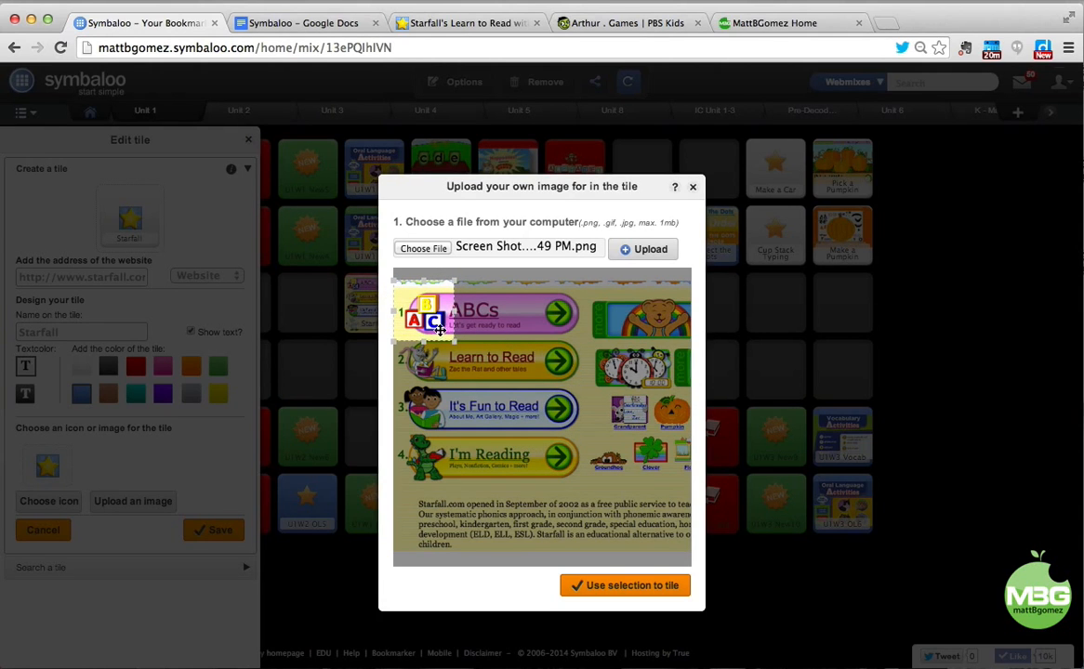
{"action": "left_click_drag", "start_coordinate": [455, 342], "coordinate": [479, 347]}
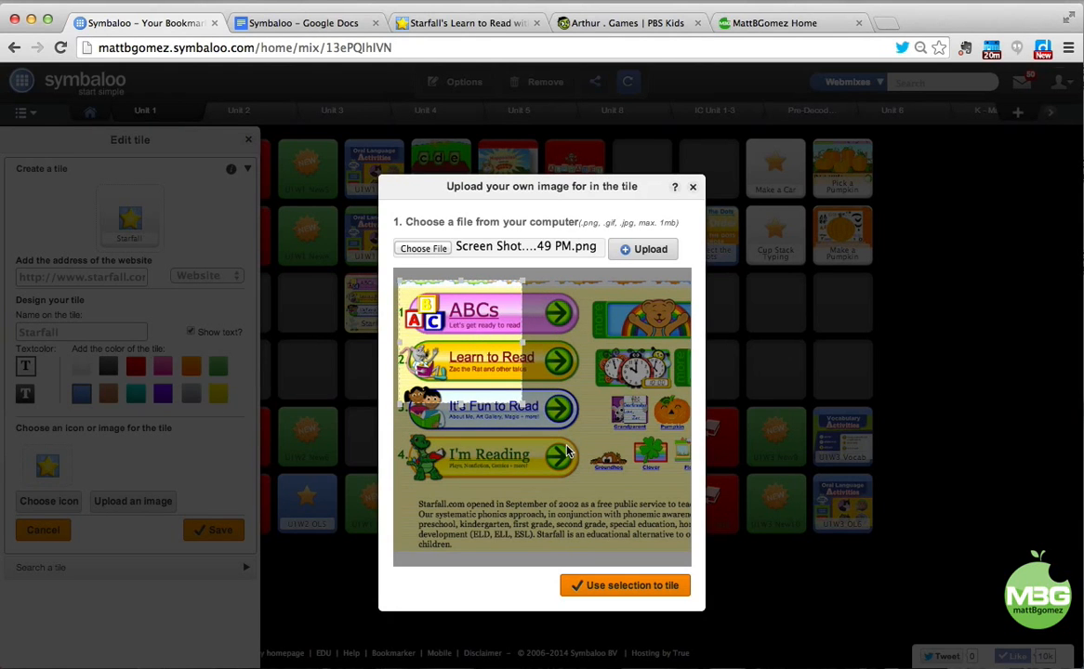
{"action": "left_click", "coordinate": [619, 587]}
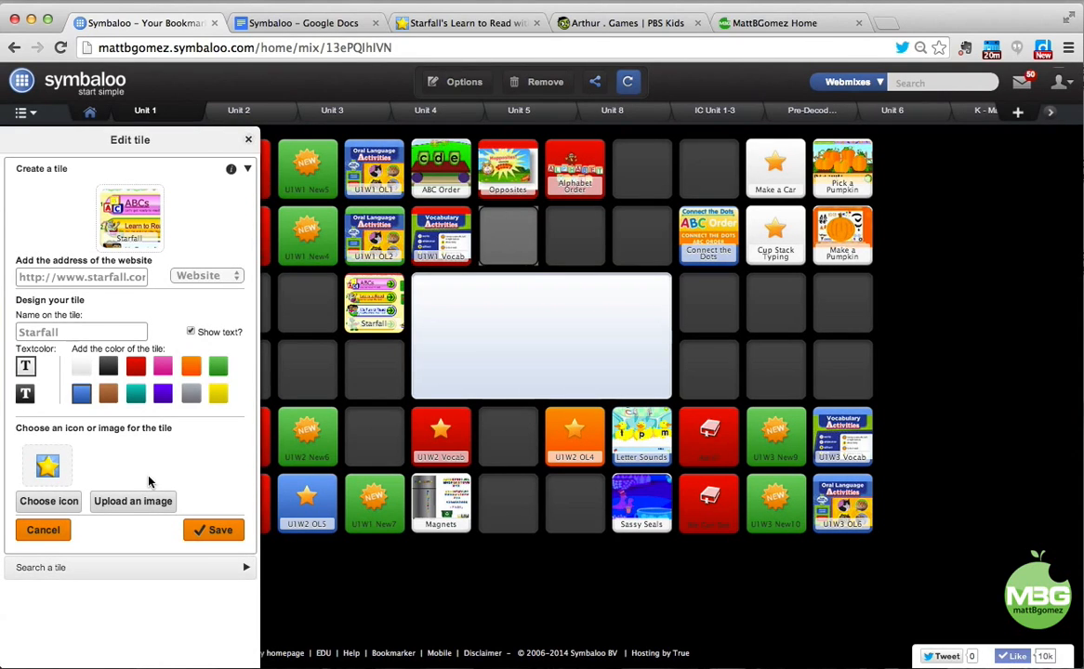
Save the Starfall tile, place it under Alphabet Order, and confirm it opens the Starfall site.
{"action": "left_click", "coordinate": [210, 532]}
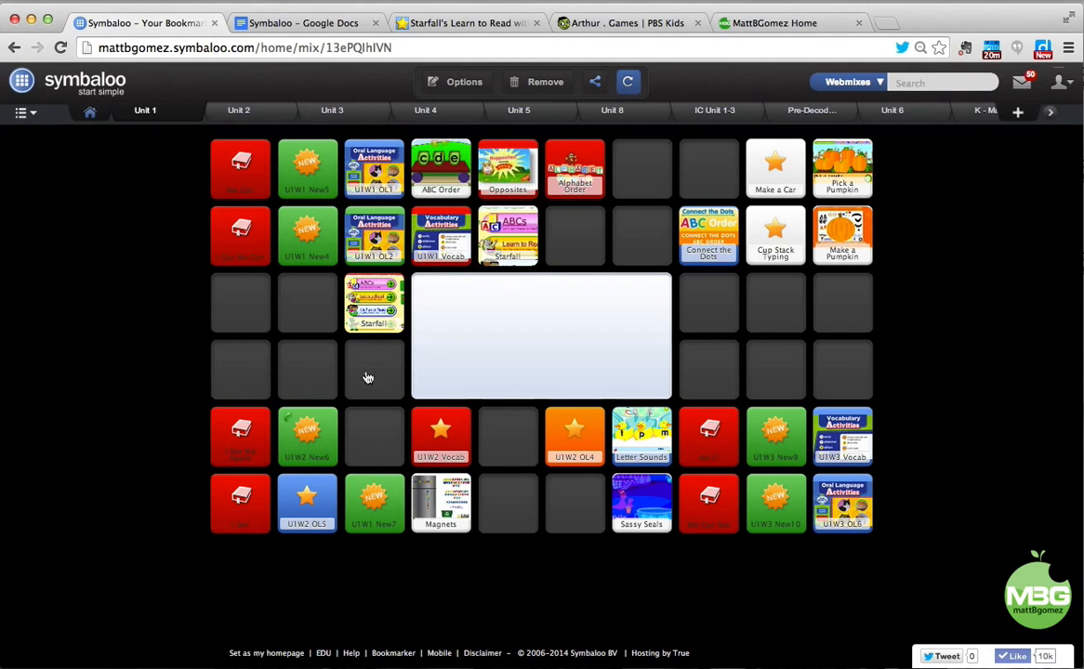
{"action": "left_click_drag", "start_coordinate": [476, 222], "coordinate": [574, 232]}
{"action": "left_click", "coordinate": [573, 232]}
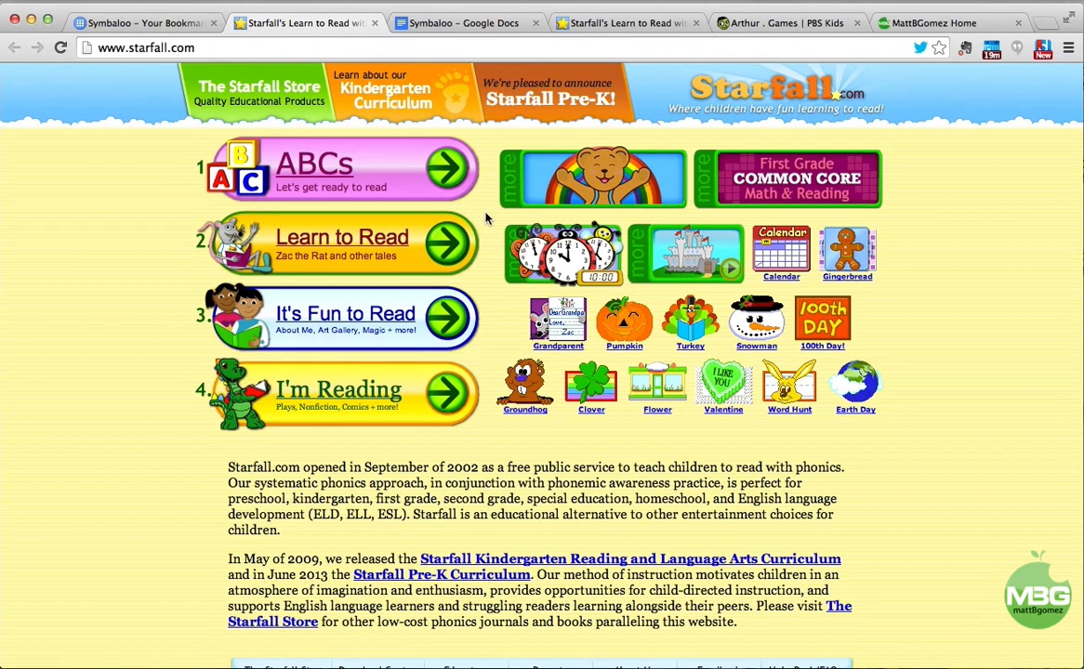
{"action": "left_click", "coordinate": [375, 23]}
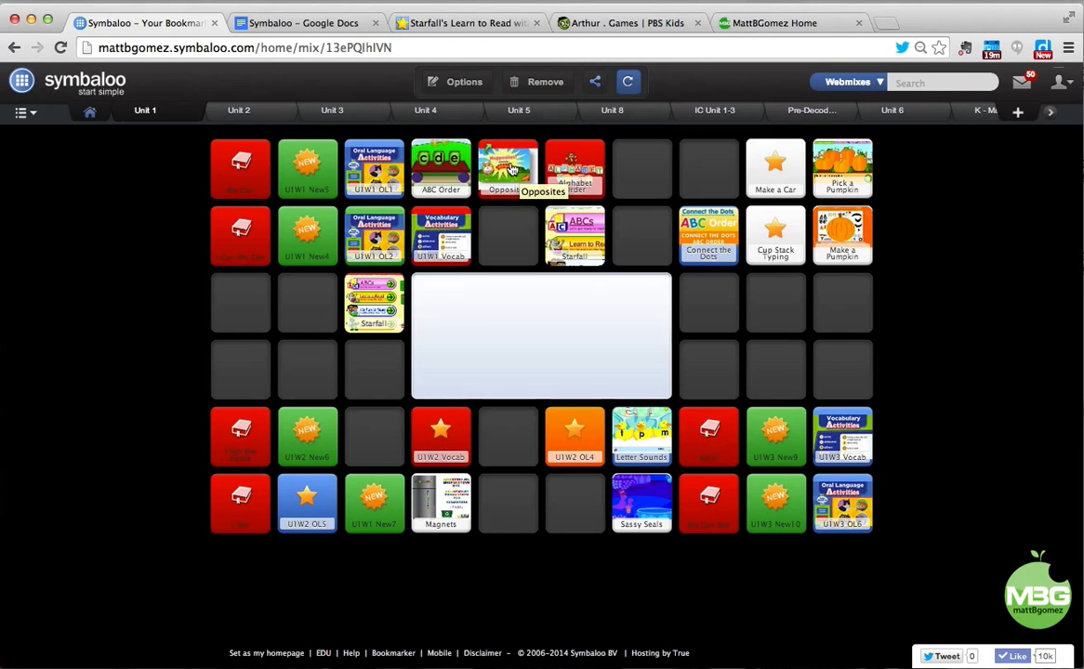
{"action": "left_click", "coordinate": [458, 87]}
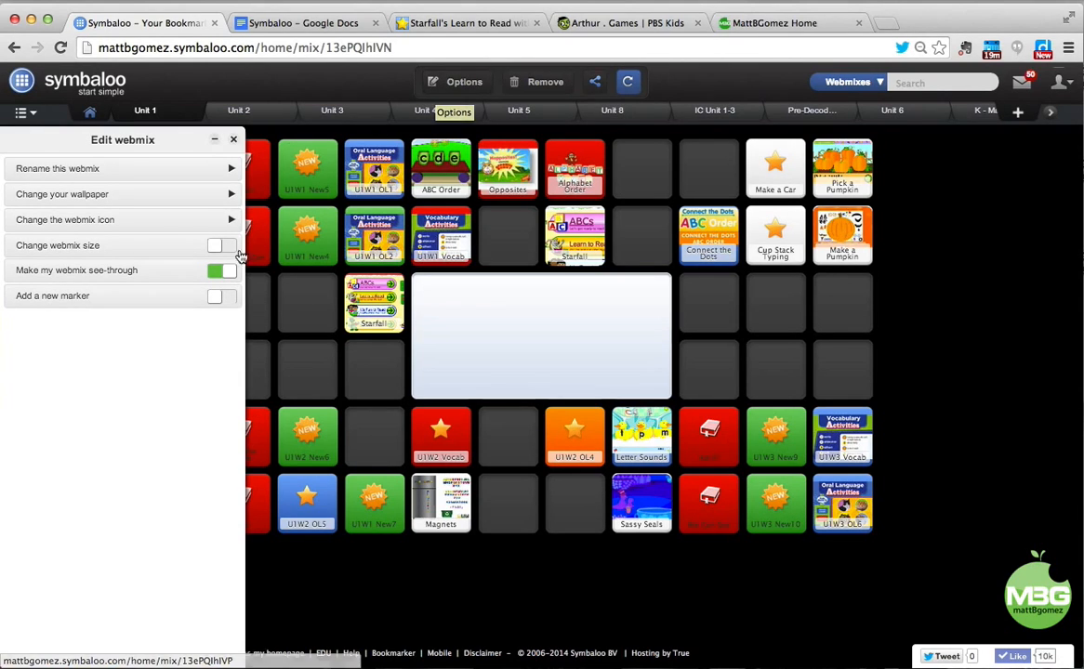
{"action": "left_click", "coordinate": [226, 298]}
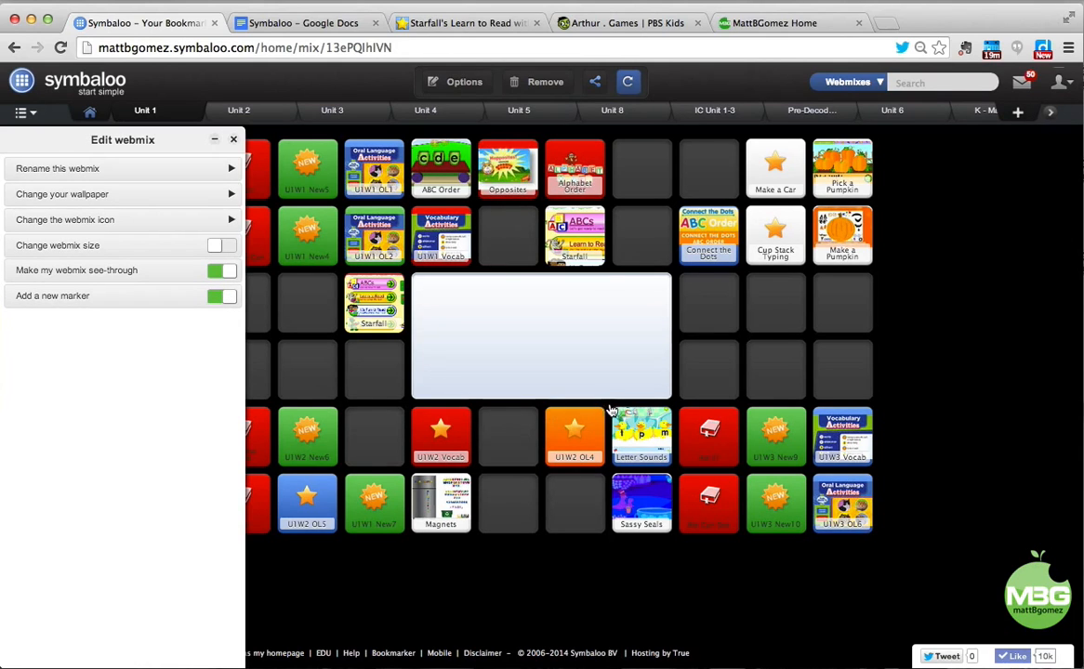
{"action": "mouse_move", "coordinate": [610, 410]}
{"action": "left_mouse_down"}
{"action": "mouse_move", "coordinate": [728, 474]}
{"action": "mouse_move", "coordinate": [806, 466]}
{"action": "mouse_move", "coordinate": [873, 537]}
{"action": "left_mouse_up"}
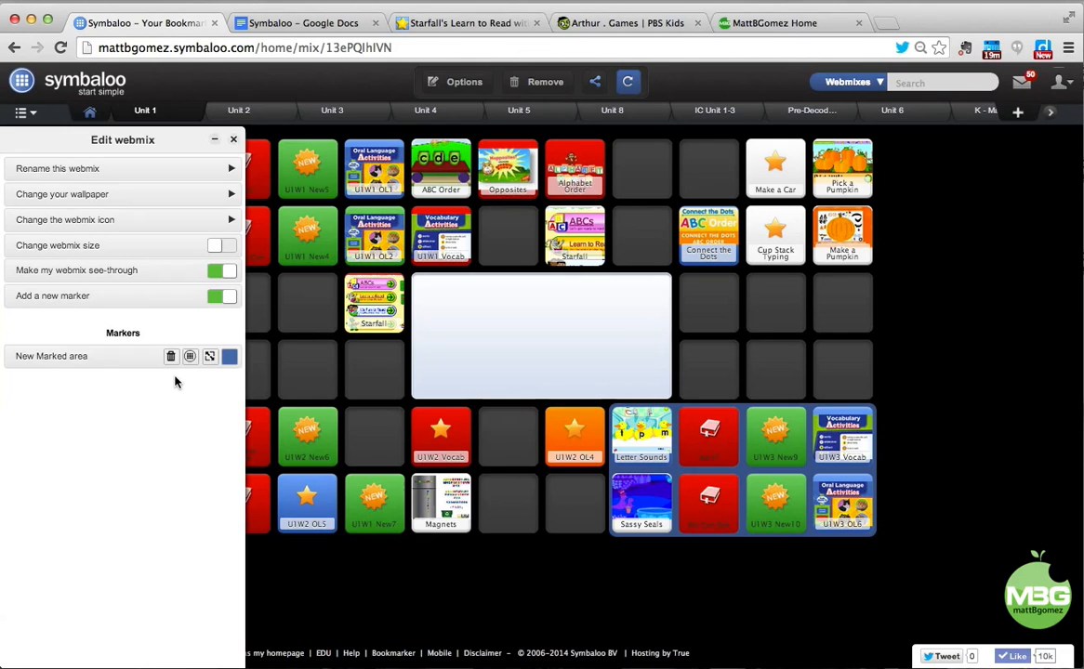
{"action": "left_click", "coordinate": [229, 357]}
{"action": "left_click", "coordinate": [108, 427]}
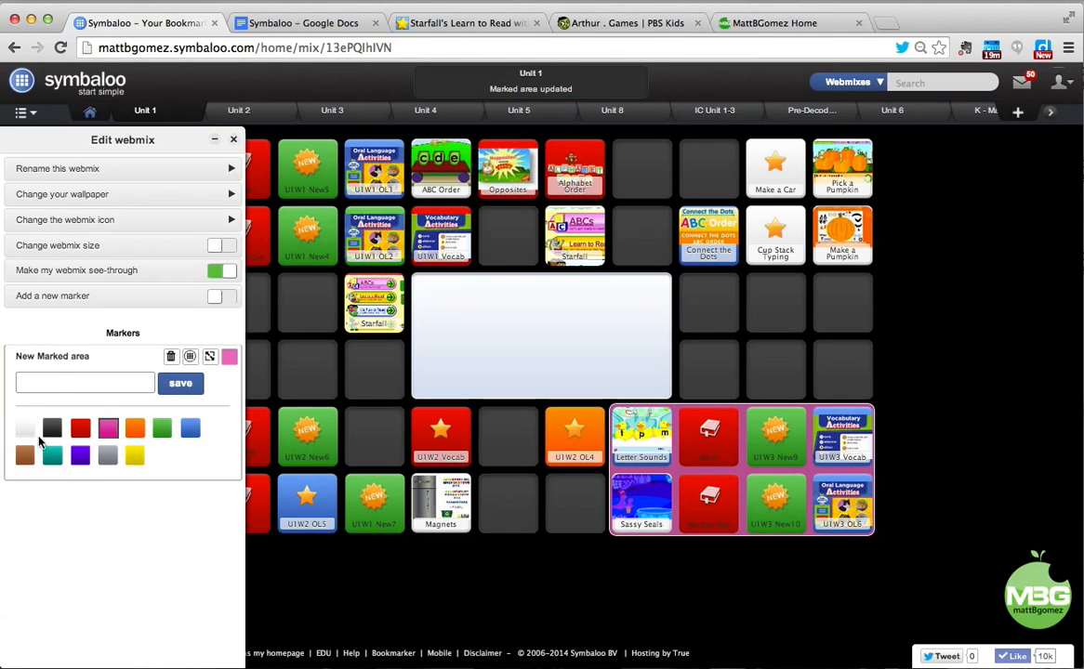
{"action": "left_click", "coordinate": [55, 384]}
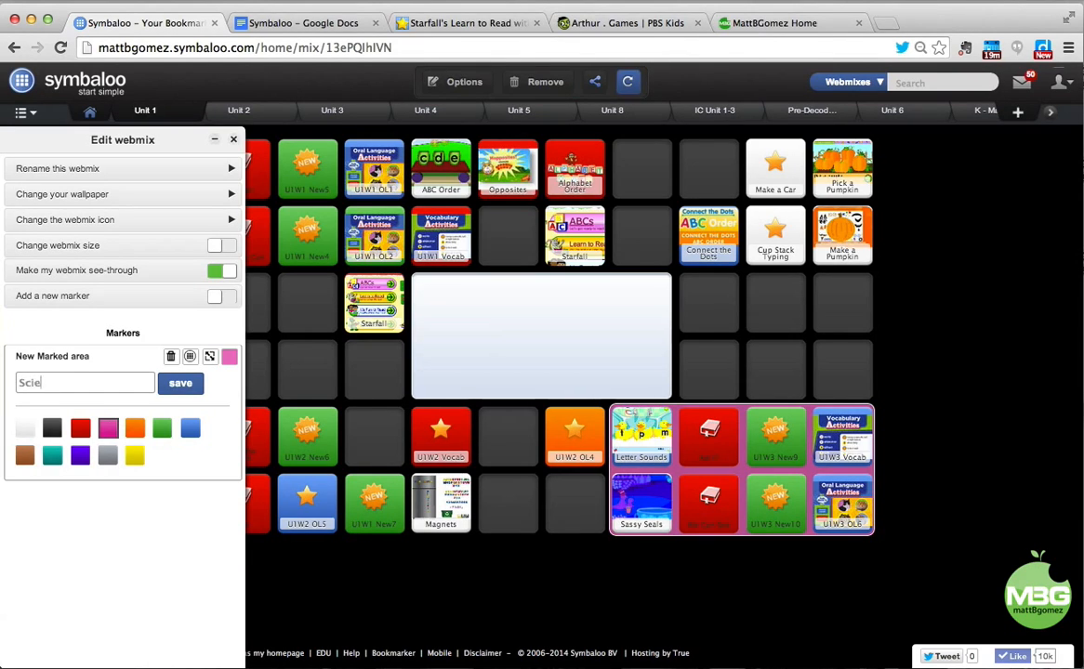
{"action": "type", "text": "Science"}
{"action": "left_click", "coordinate": [176, 385]}
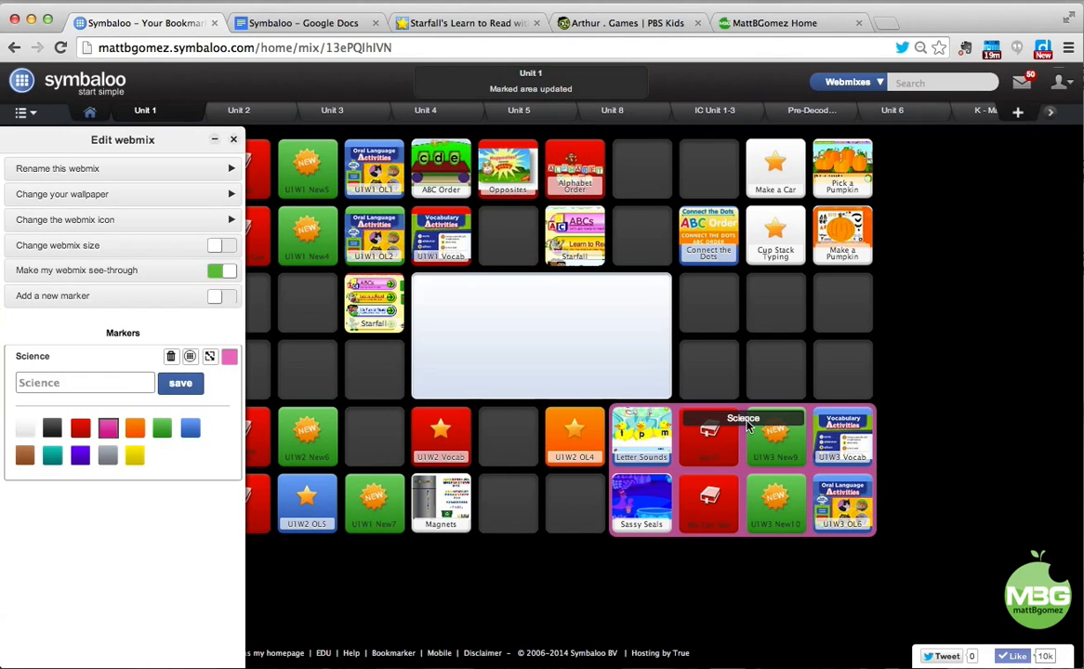
{"action": "left_click", "coordinate": [171, 360]}
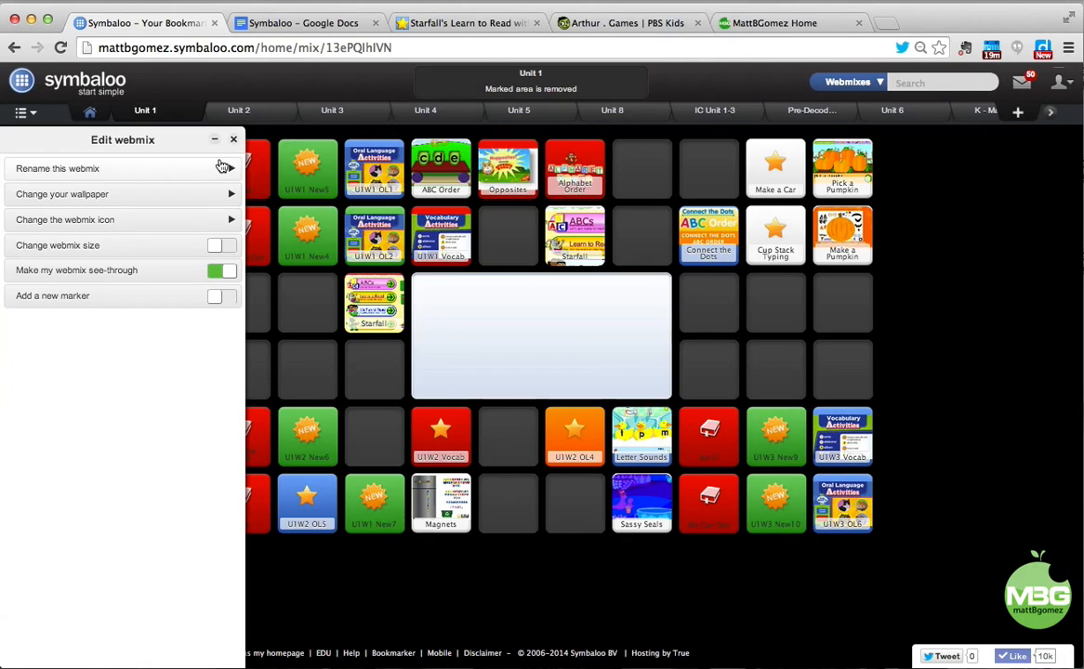
Group Letter Sounds with U1W3 New9, then add U1W2 OL4 and Sassy Seals to that group.
{"action": "left_click", "coordinate": [235, 141]}
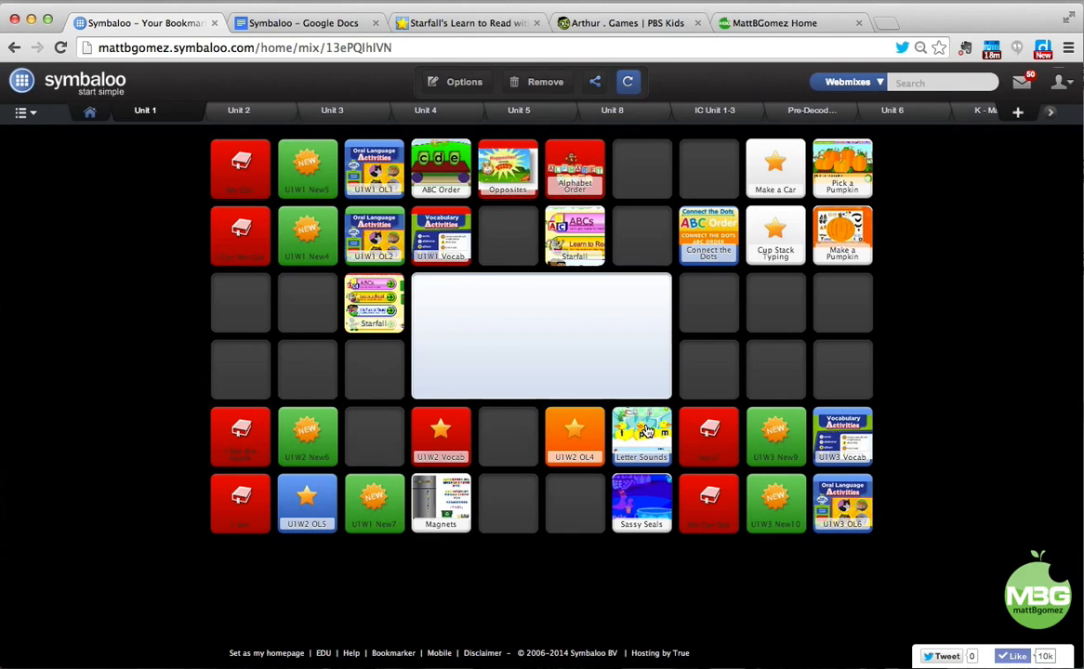
{"action": "left_click_drag", "start_coordinate": [645, 430], "coordinate": [779, 431]}
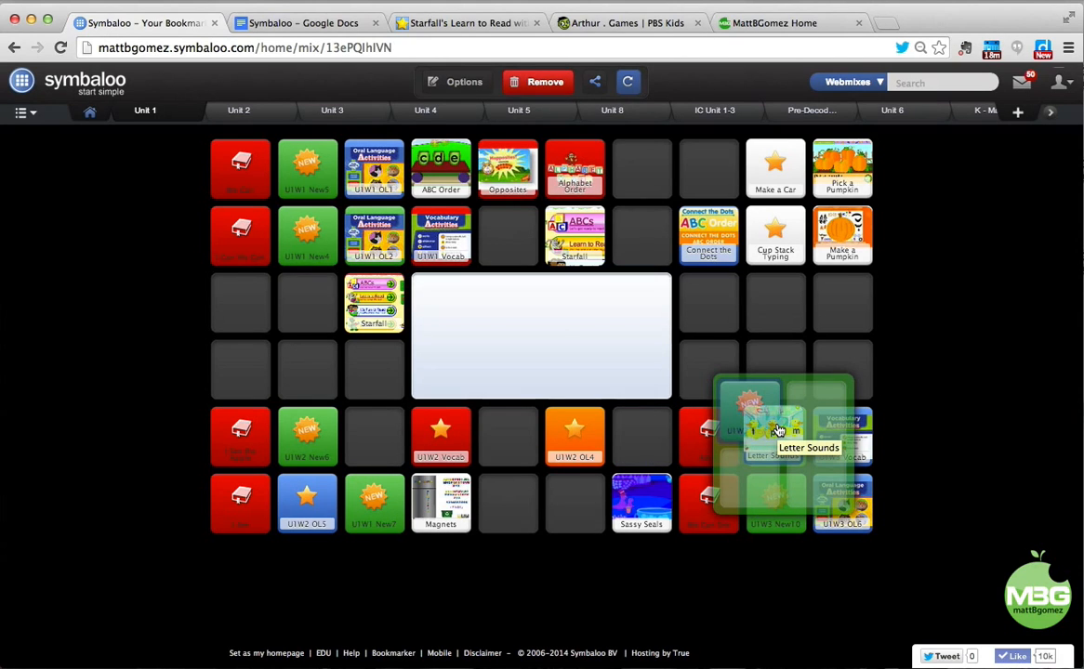
{"action": "left_click_drag", "start_coordinate": [779, 431], "coordinate": [777, 432]}
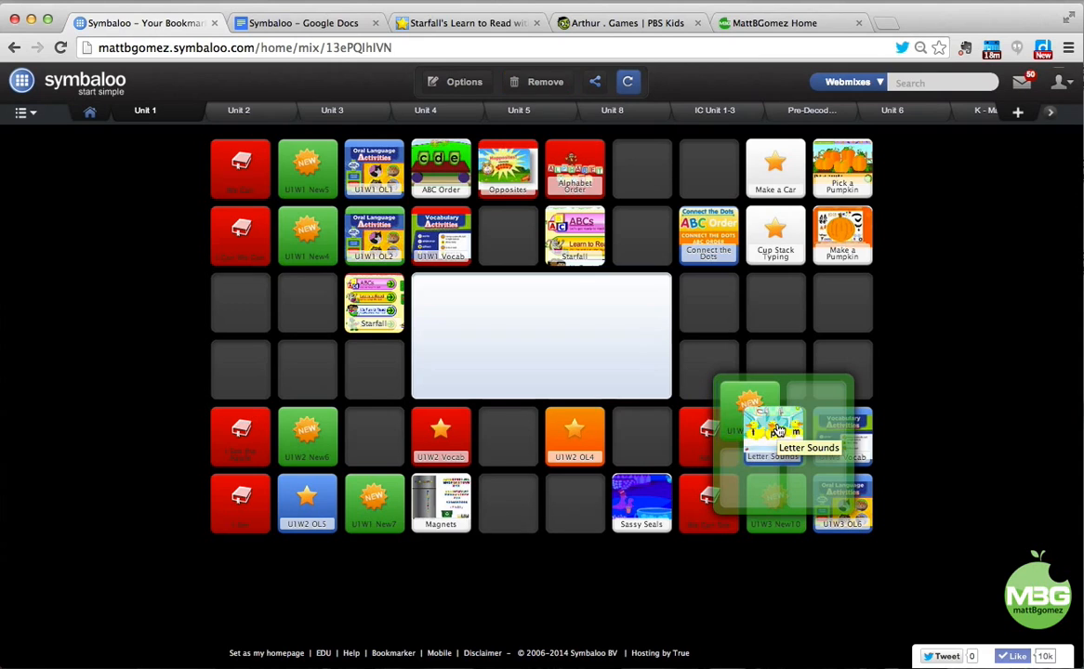
{"action": "left_click_drag", "start_coordinate": [584, 442], "coordinate": [771, 467]}
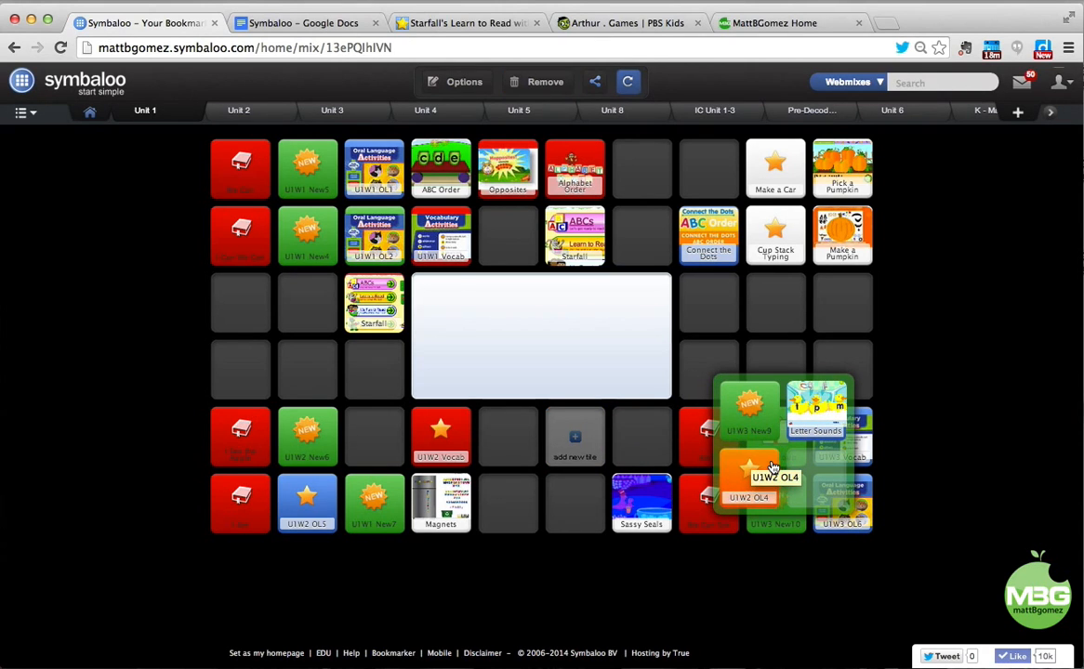
{"action": "left_click_drag", "start_coordinate": [641, 502], "coordinate": [805, 479]}
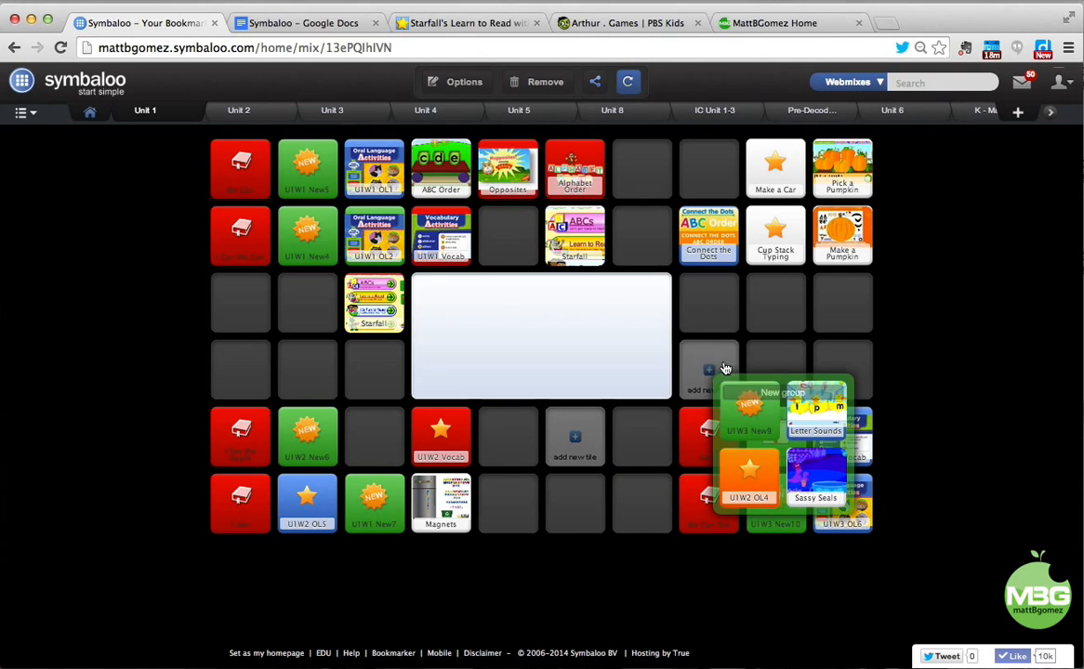
{"action": "left_click", "coordinate": [706, 368]}
{"action": "left_click", "coordinate": [779, 444]}
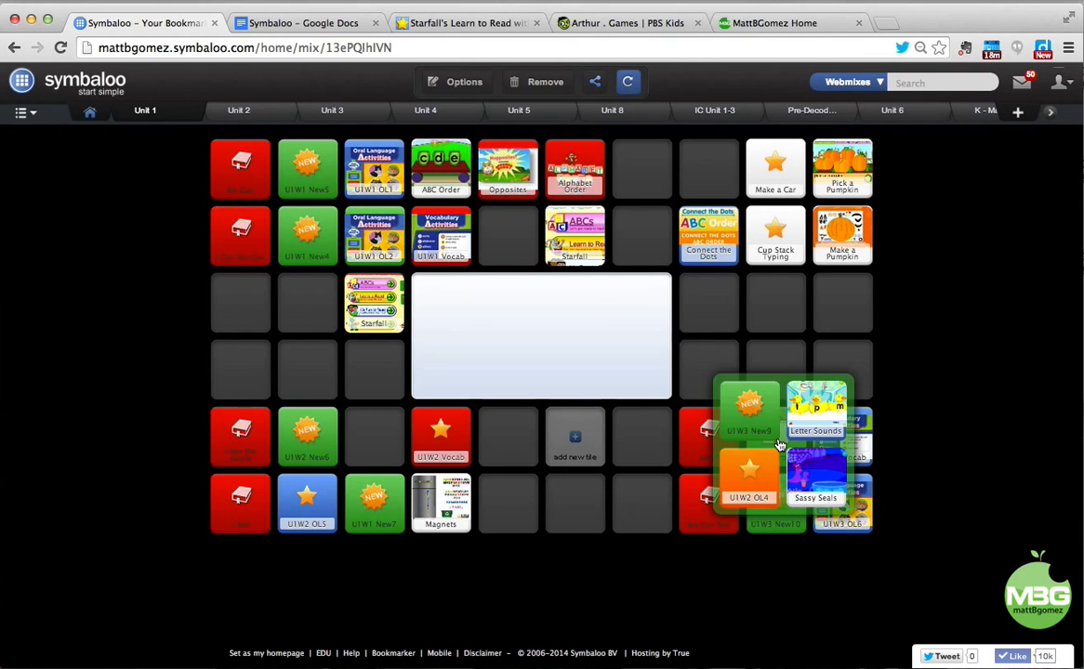
Rename the New group tile to Science, choose a green background after trying other colours, and save.
{"action": "left_click", "coordinate": [747, 361]}
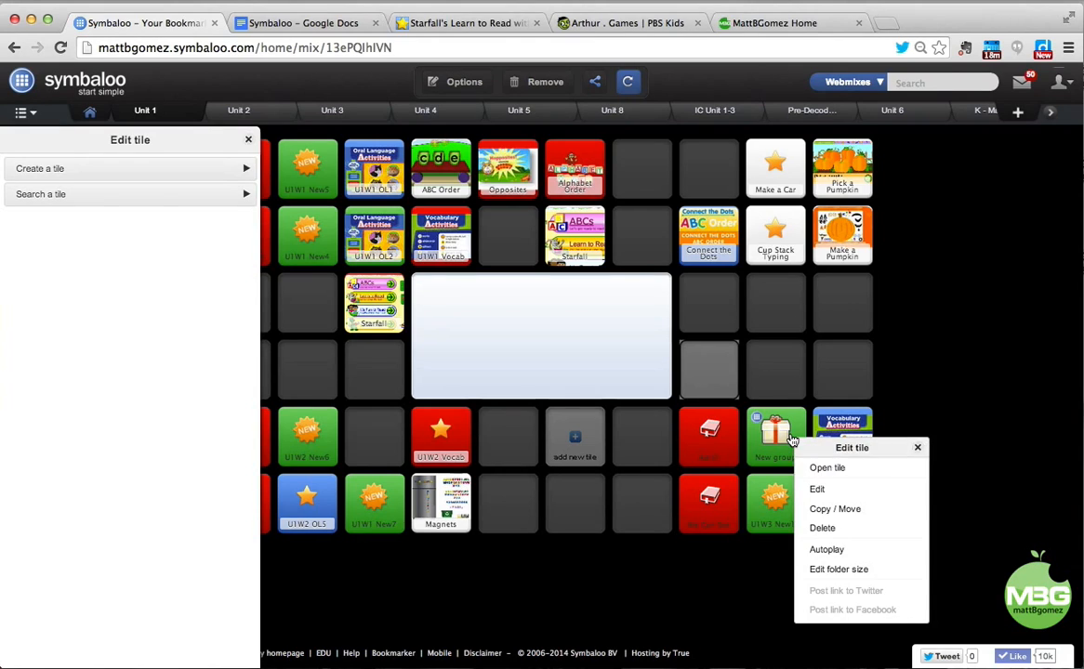
{"action": "left_click", "coordinate": [814, 491]}
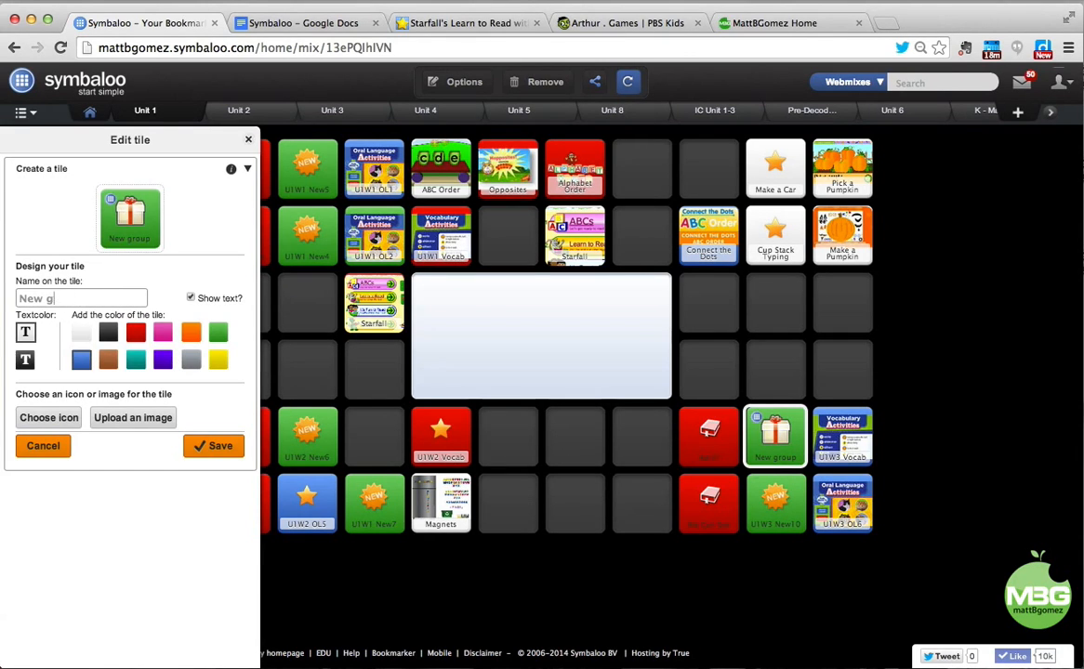
{"action": "key", "text": "BackSpace"}
{"action": "key", "text": "BackSpace"}
{"action": "key", "text": "BackSpace"}
{"action": "key", "text": "BackSpace"}
{"action": "key", "text": "BackSpace"}
{"action": "type", "text": "Science"}
{"action": "left_click", "coordinate": [140, 361]}
{"action": "left_click", "coordinate": [136, 335]}
{"action": "left_click", "coordinate": [165, 333]}
{"action": "left_click", "coordinate": [164, 361]}
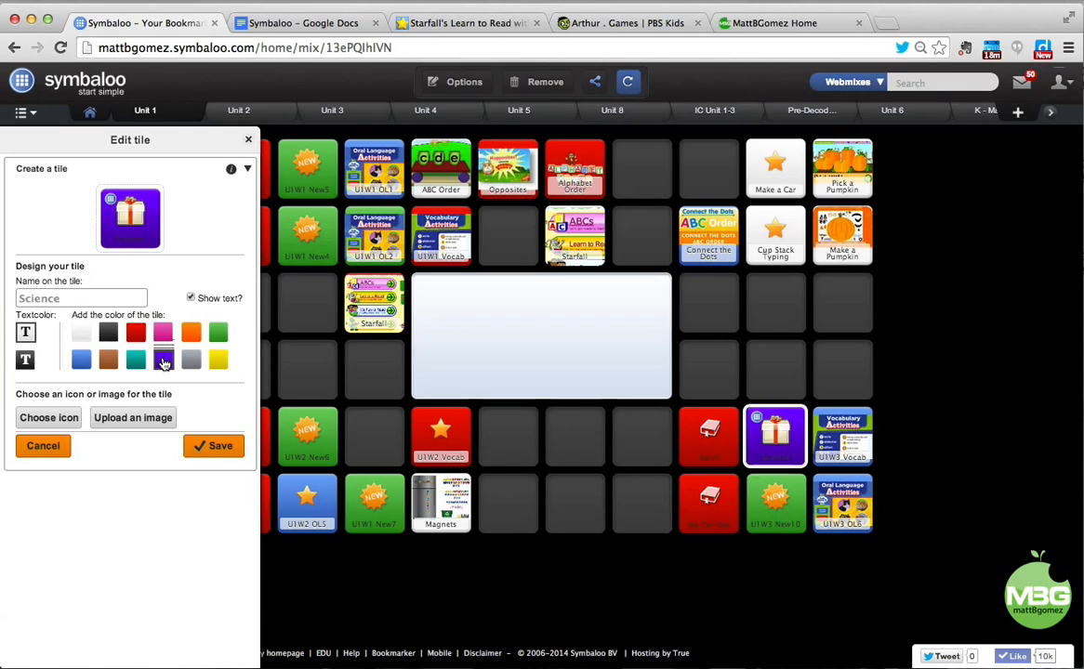
{"action": "left_click", "coordinate": [218, 332]}
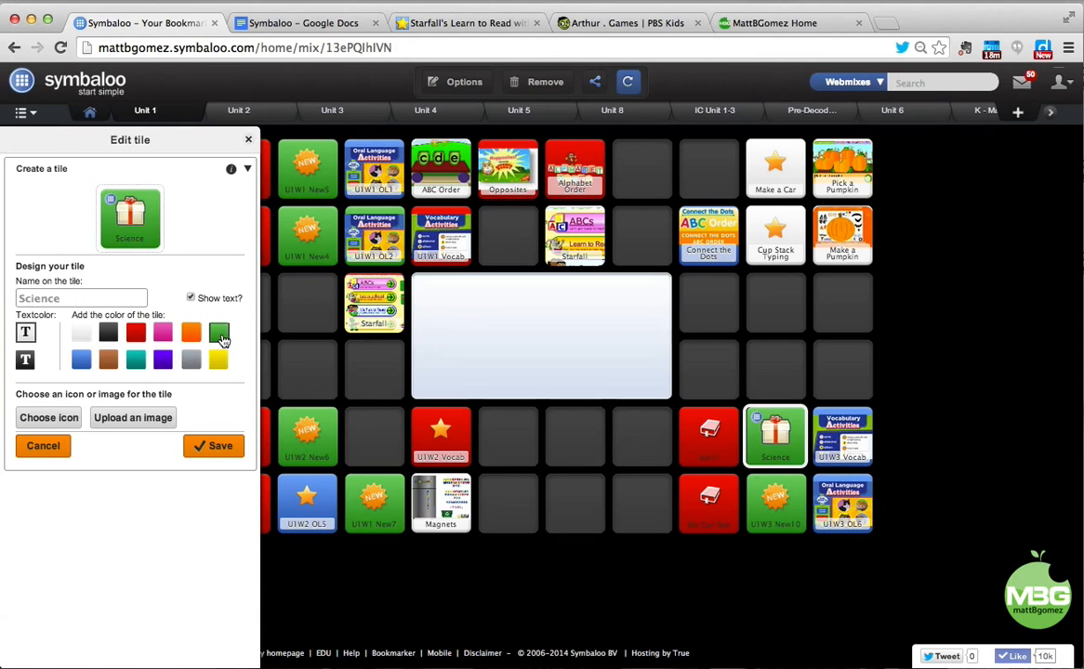
{"action": "left_click", "coordinate": [216, 447]}
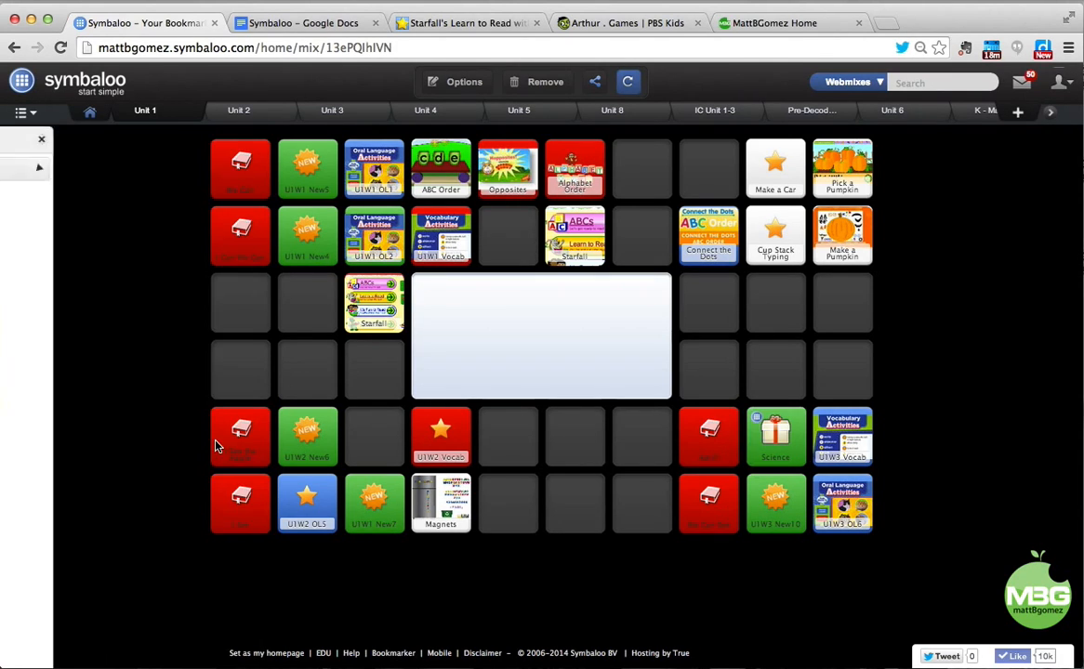
{"action": "left_click_drag", "start_coordinate": [772, 439], "coordinate": [761, 290]}
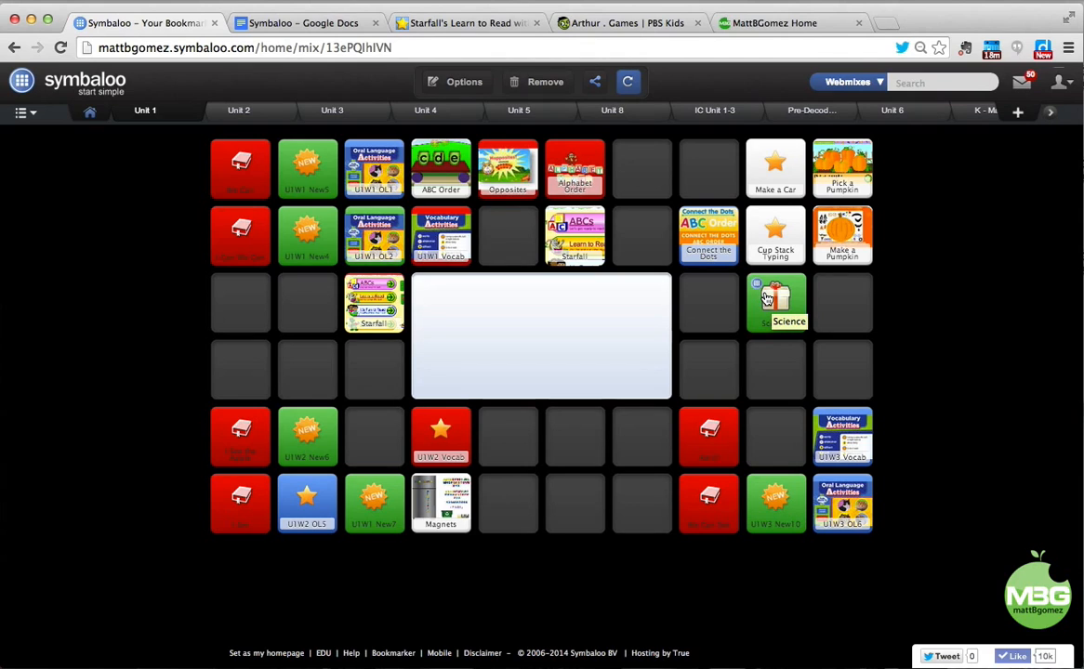
{"action": "left_click", "coordinate": [766, 298]}
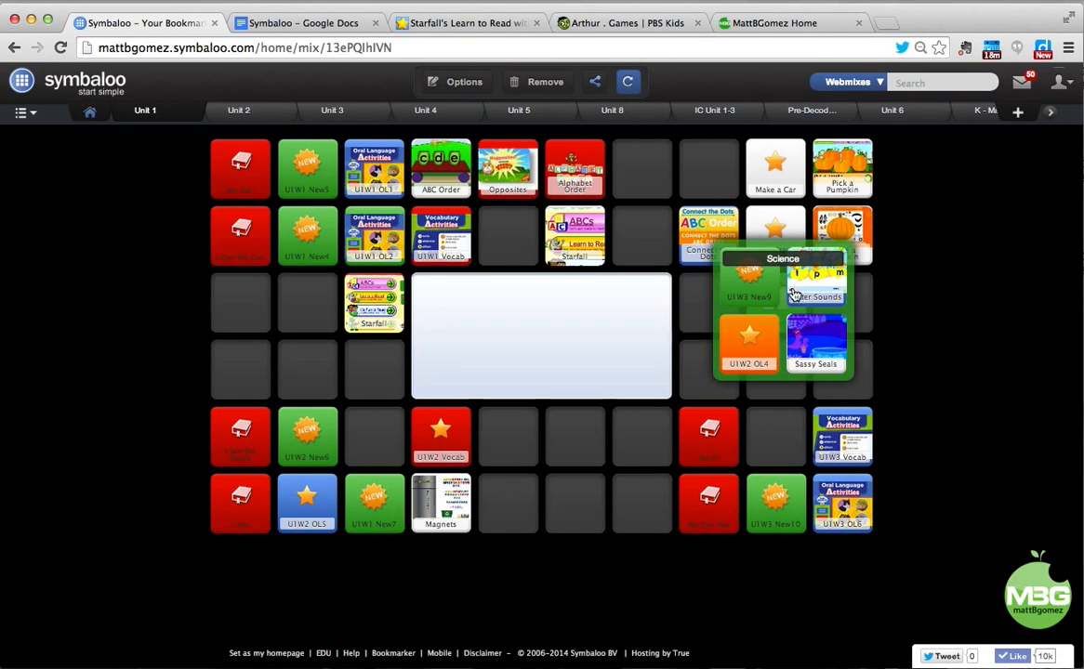
{"action": "left_click", "coordinate": [779, 391]}
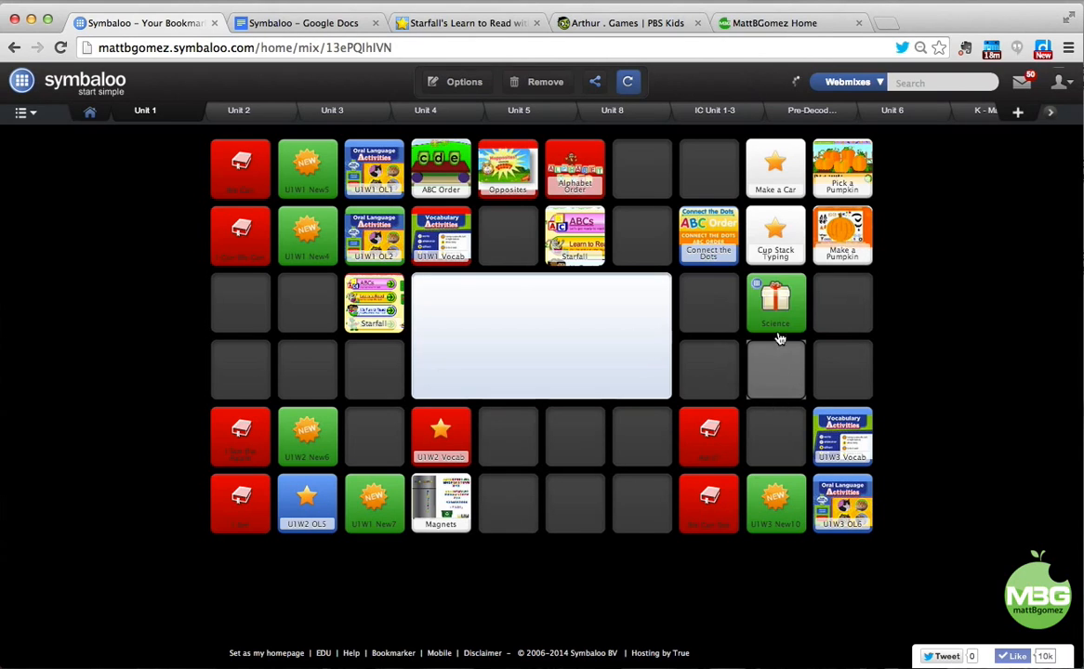
{"action": "right_click", "coordinate": [769, 309]}
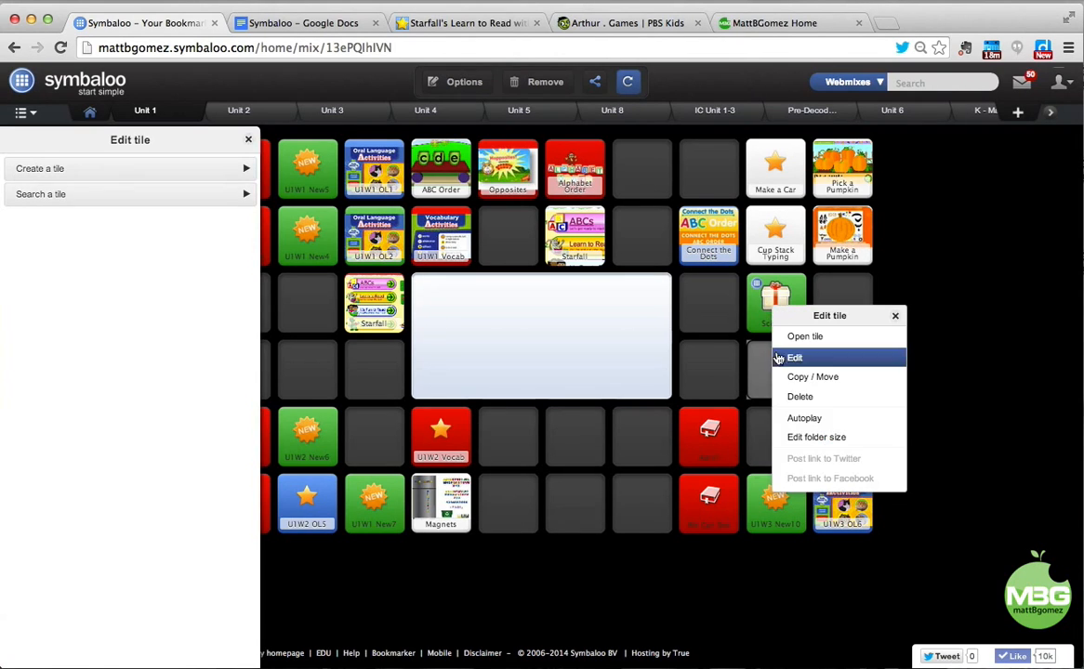
{"action": "left_click", "coordinate": [813, 358]}
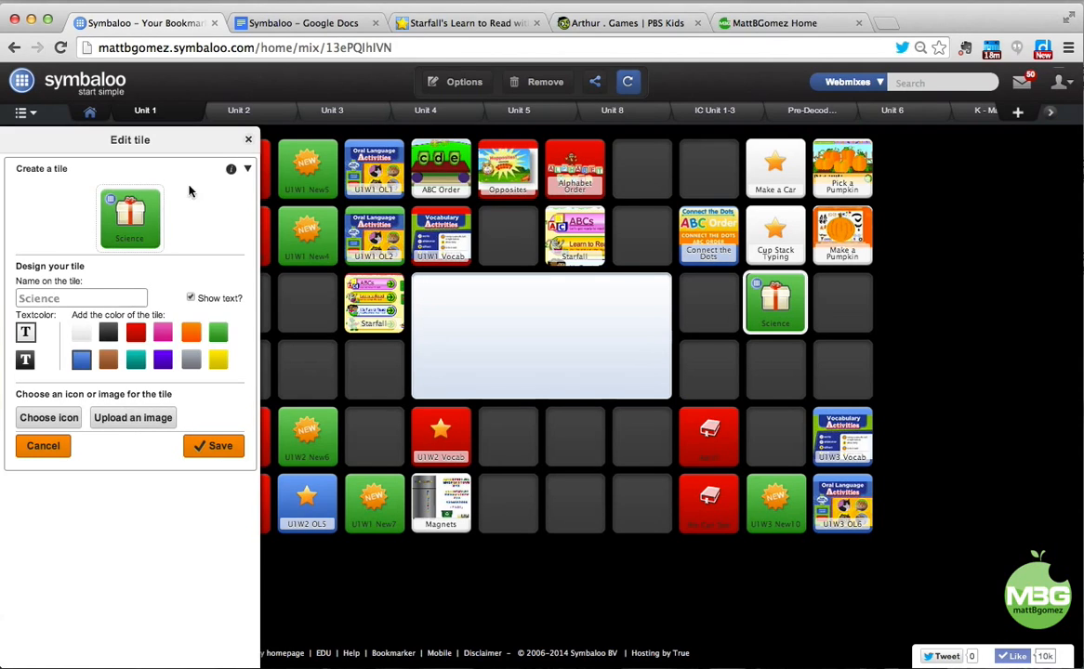
{"action": "left_click", "coordinate": [248, 139]}
Move U1W3 New9, Letter Sounds, U1W2 OL4 and Sassy Seals onto the grid, then remove the empty Science folder.
{"action": "left_click", "coordinate": [765, 302]}
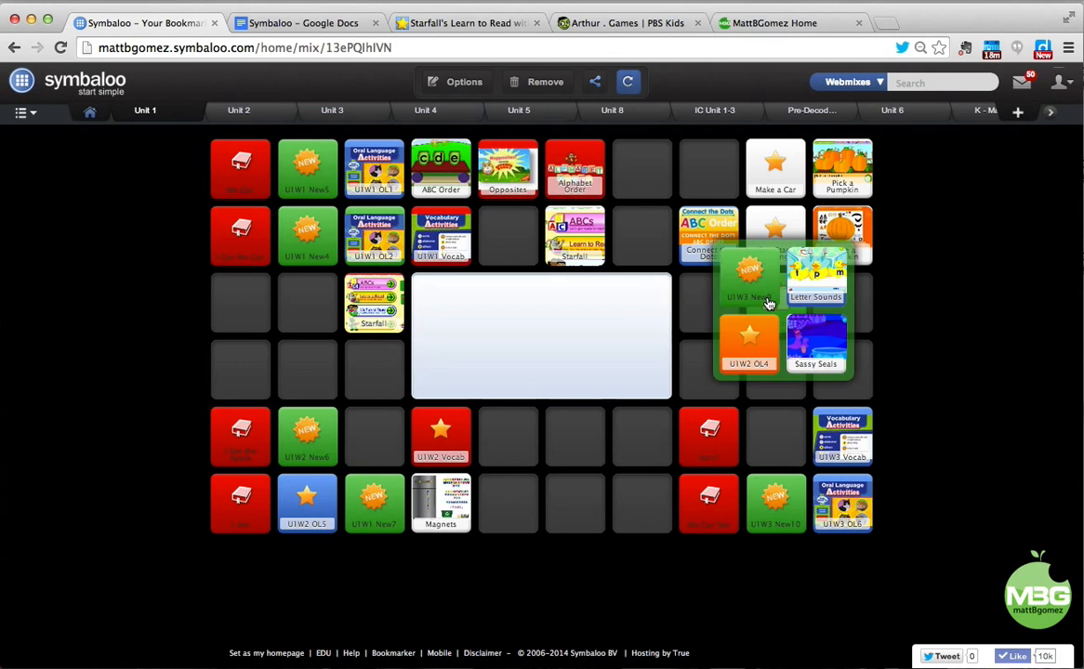
{"action": "left_click_drag", "start_coordinate": [690, 263], "coordinate": [653, 429]}
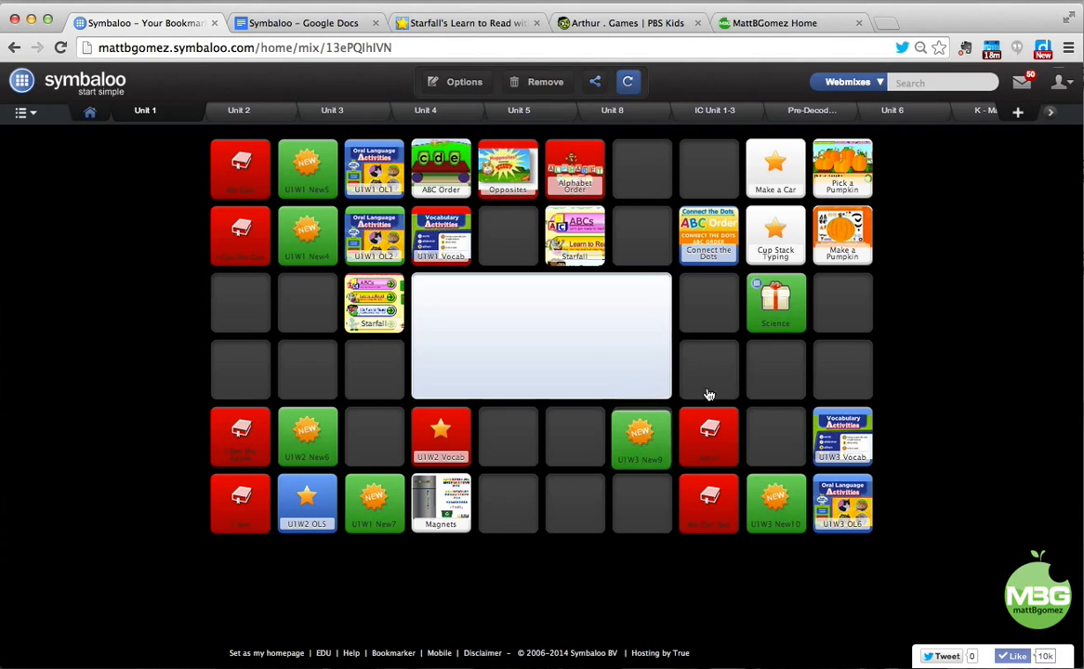
{"action": "left_click", "coordinate": [775, 302]}
{"action": "left_click_drag", "start_coordinate": [822, 330], "coordinate": [642, 498]}
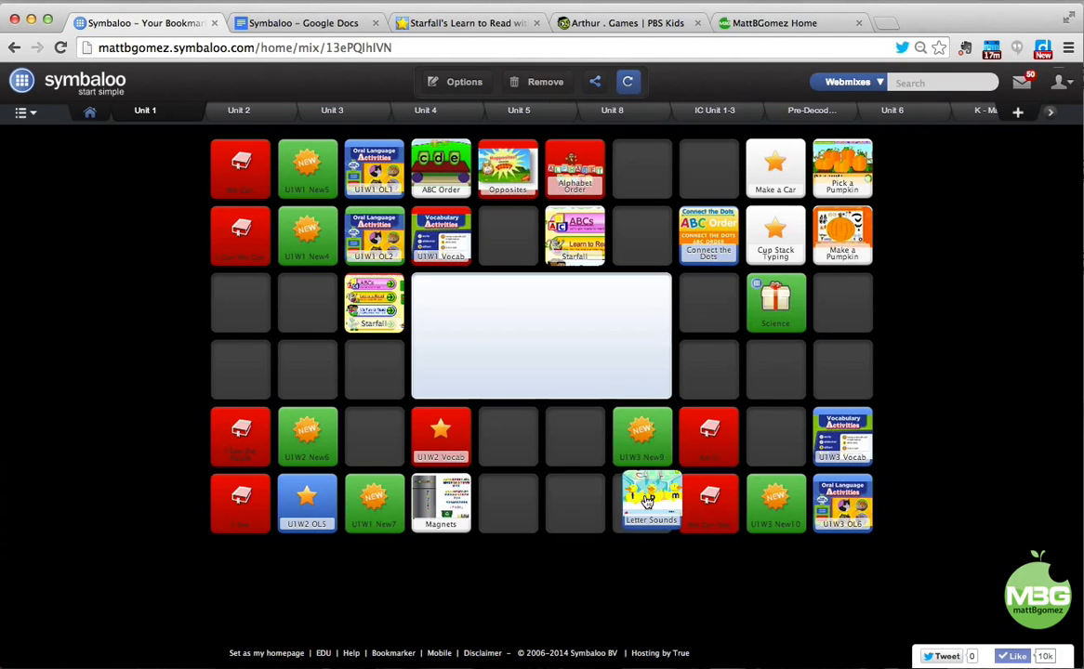
{"action": "left_click", "coordinate": [775, 302]}
{"action": "left_click_drag", "start_coordinate": [750, 341], "coordinate": [574, 435]}
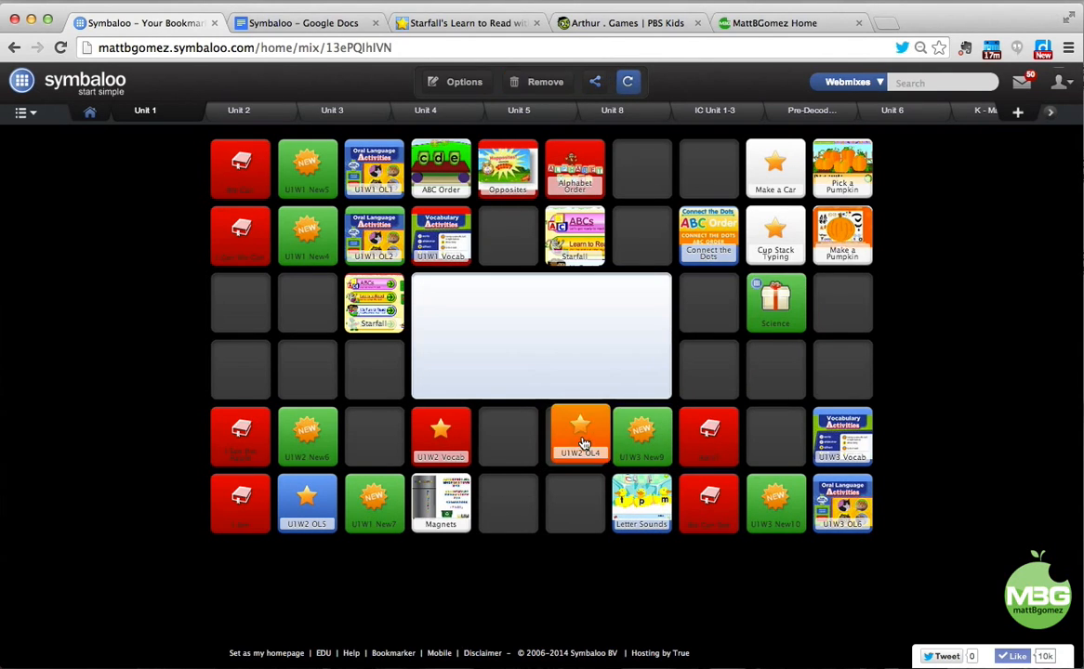
{"action": "left_click", "coordinate": [749, 318]}
{"action": "left_click_drag", "start_coordinate": [796, 342], "coordinate": [574, 501]}
{"action": "left_click_drag", "start_coordinate": [768, 316], "coordinate": [530, 84]}
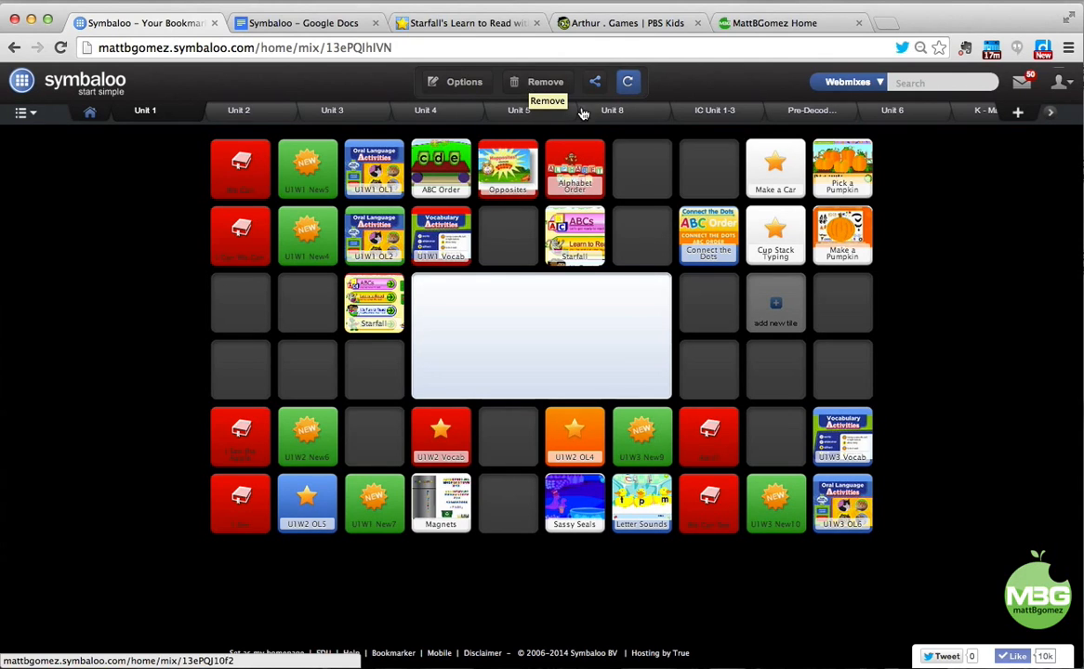
Glance at the Unit 2 and Unit 3 webmixes, then sign out of Symbaloo.
{"action": "left_click", "coordinate": [245, 111]}
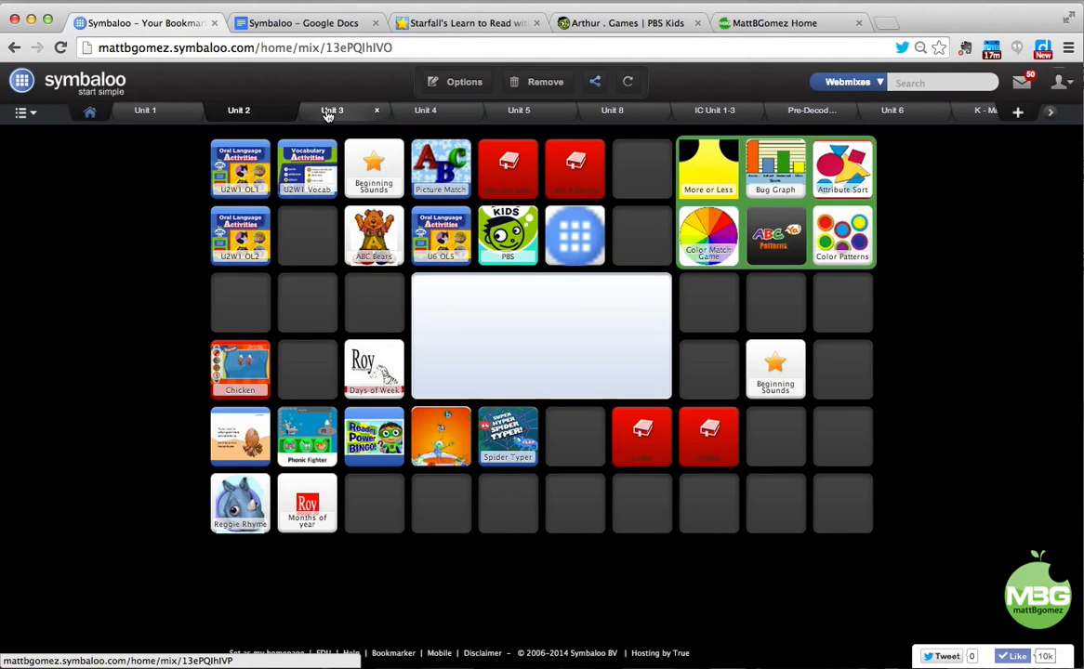
{"action": "left_click", "coordinate": [329, 111]}
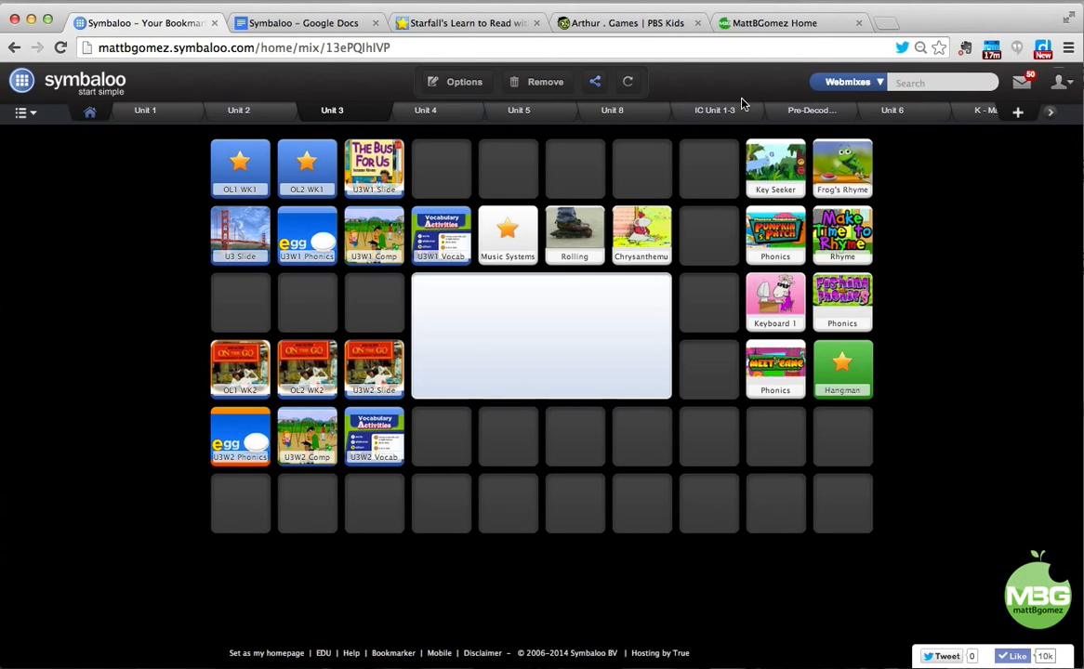
{"action": "left_click", "coordinate": [1059, 82]}
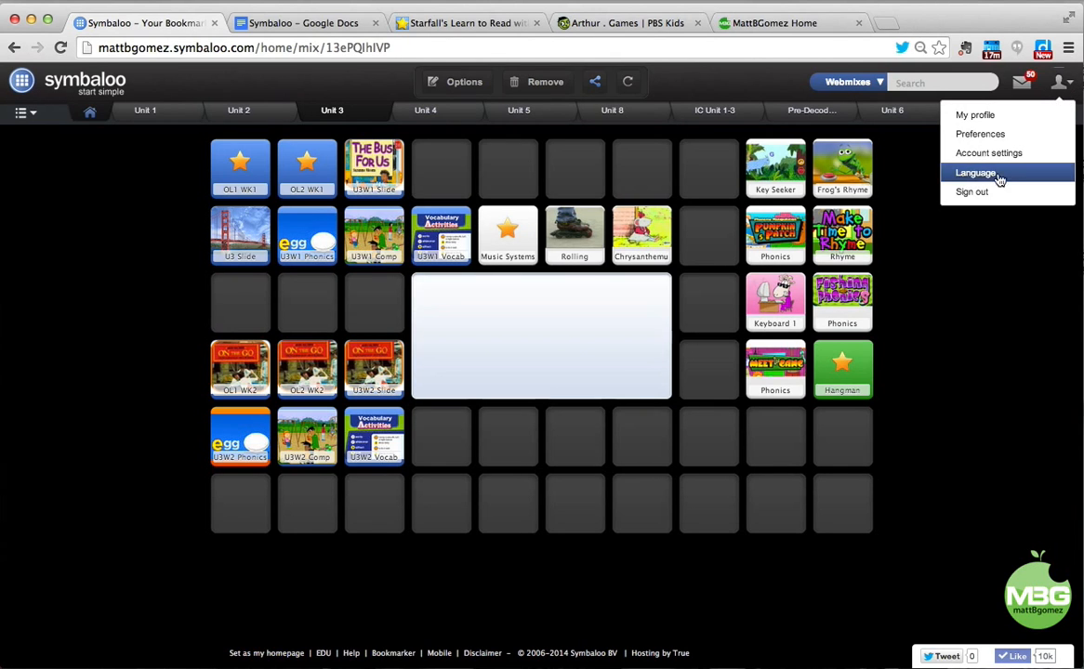
{"action": "left_click", "coordinate": [993, 192]}
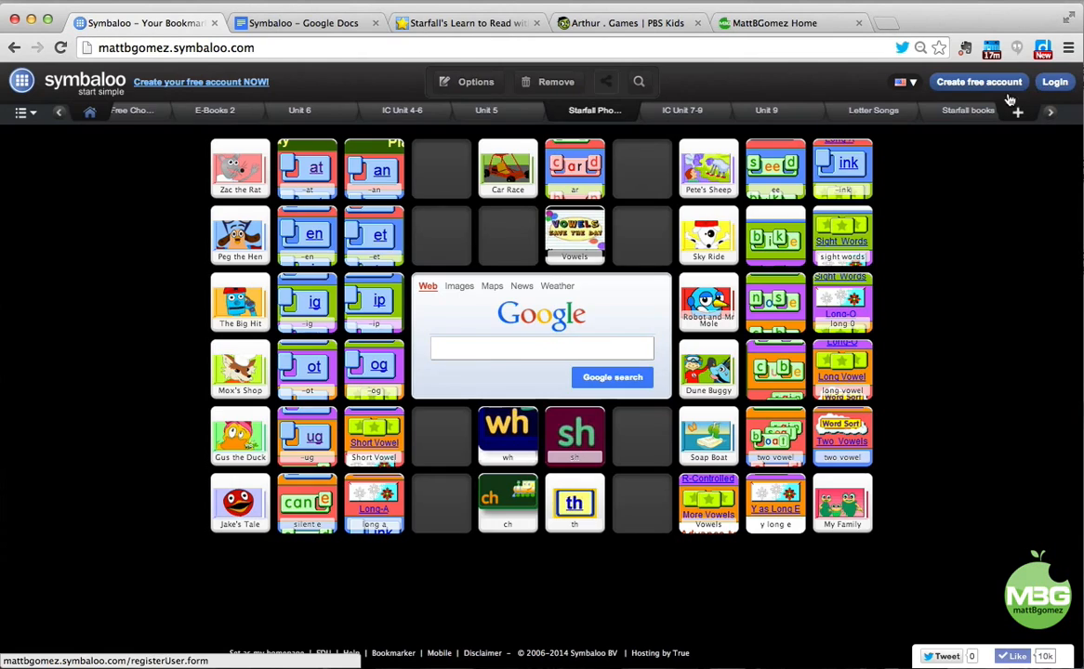
Log in to the other Symbaloo account with the saved e-mail and its password.
{"action": "left_click", "coordinate": [1054, 82]}
{"action": "left_click", "coordinate": [515, 276]}
{"action": "left_click", "coordinate": [503, 321]}
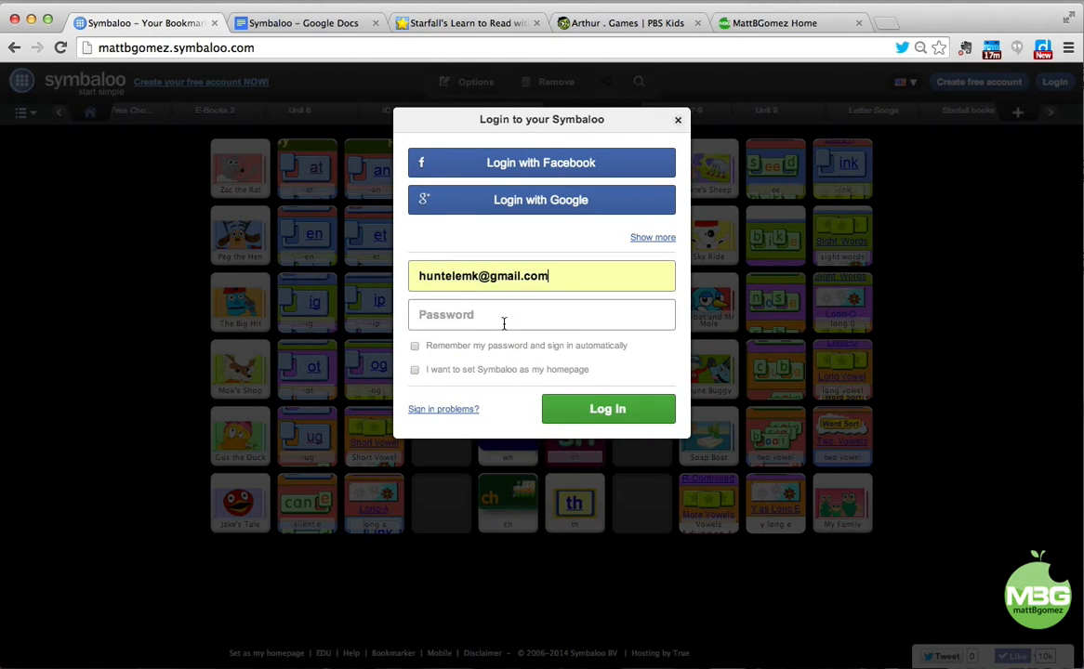
{"action": "type", "text": "••••••••"}
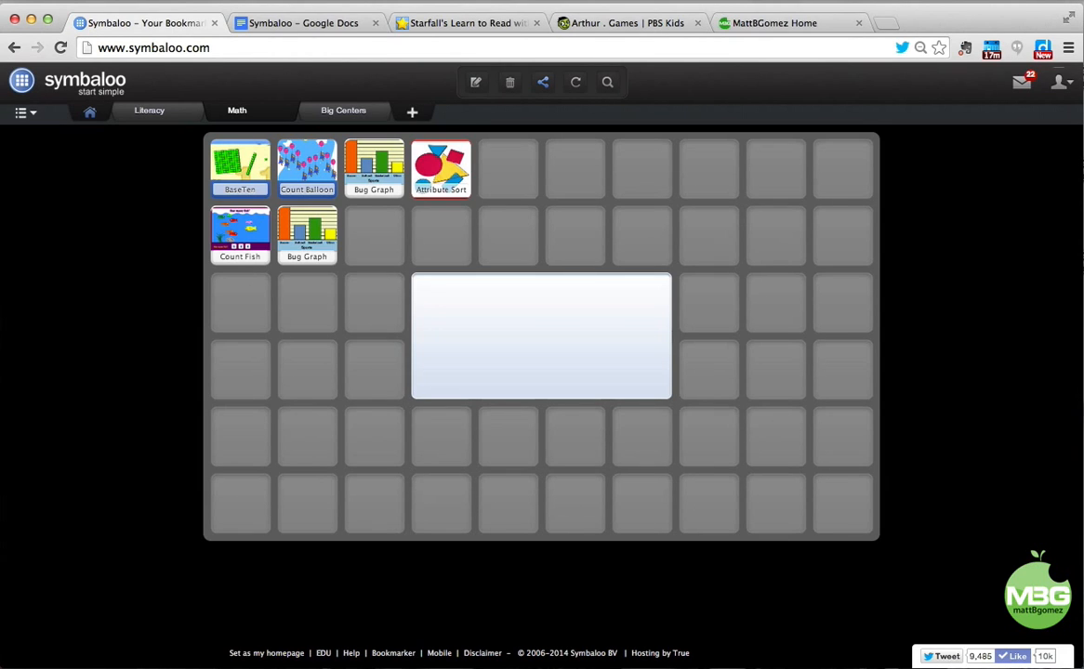
Browse the Literacy, Big Centers and Math webmixes, ending on Big Centers.
{"action": "left_click", "coordinate": [153, 112]}
{"action": "left_click", "coordinate": [345, 112]}
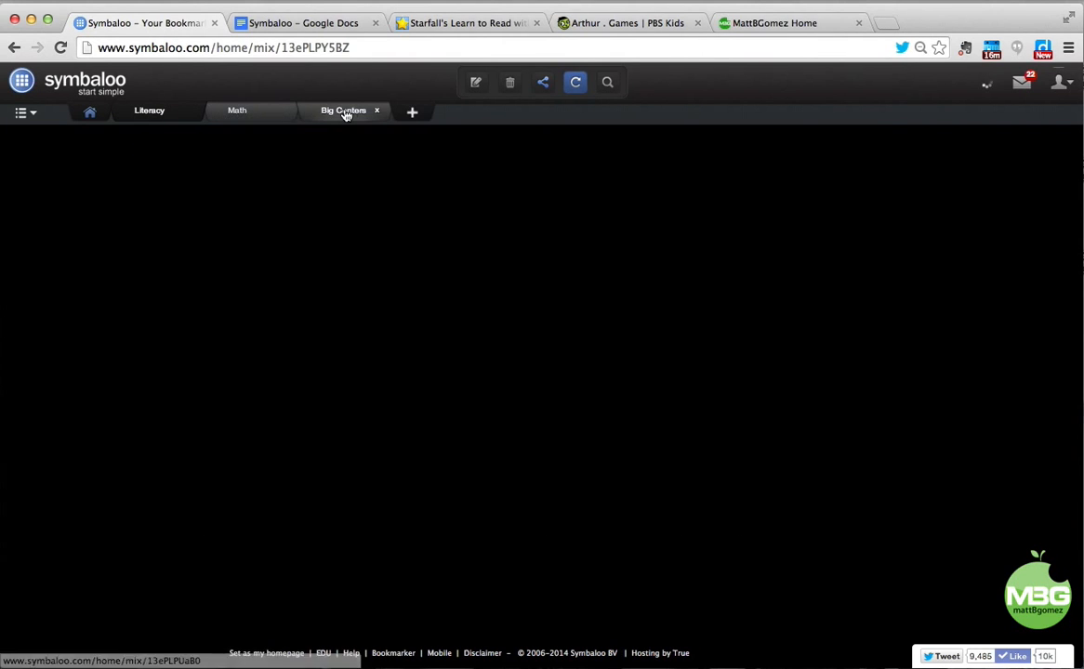
{"action": "left_click", "coordinate": [344, 111]}
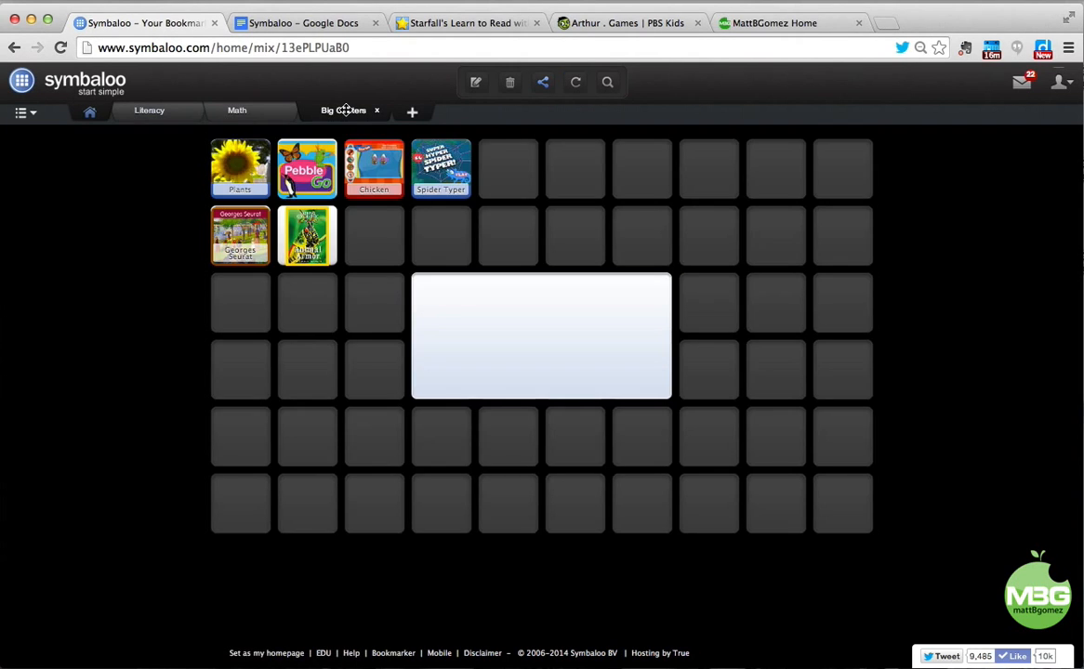
{"action": "left_click", "coordinate": [153, 111]}
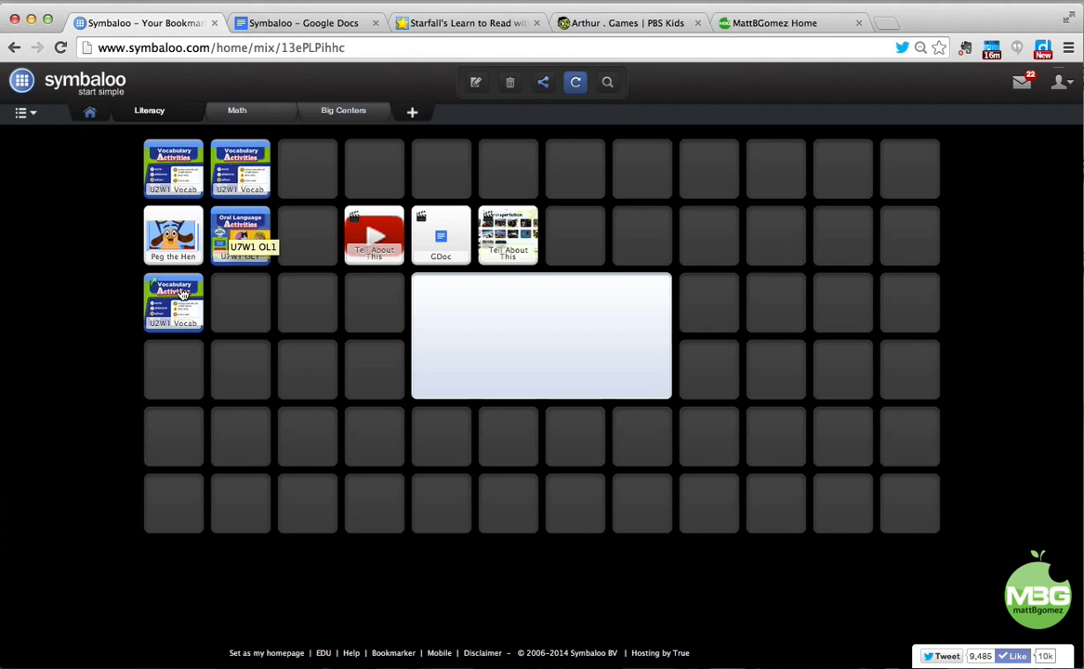
{"action": "left_click", "coordinate": [243, 112]}
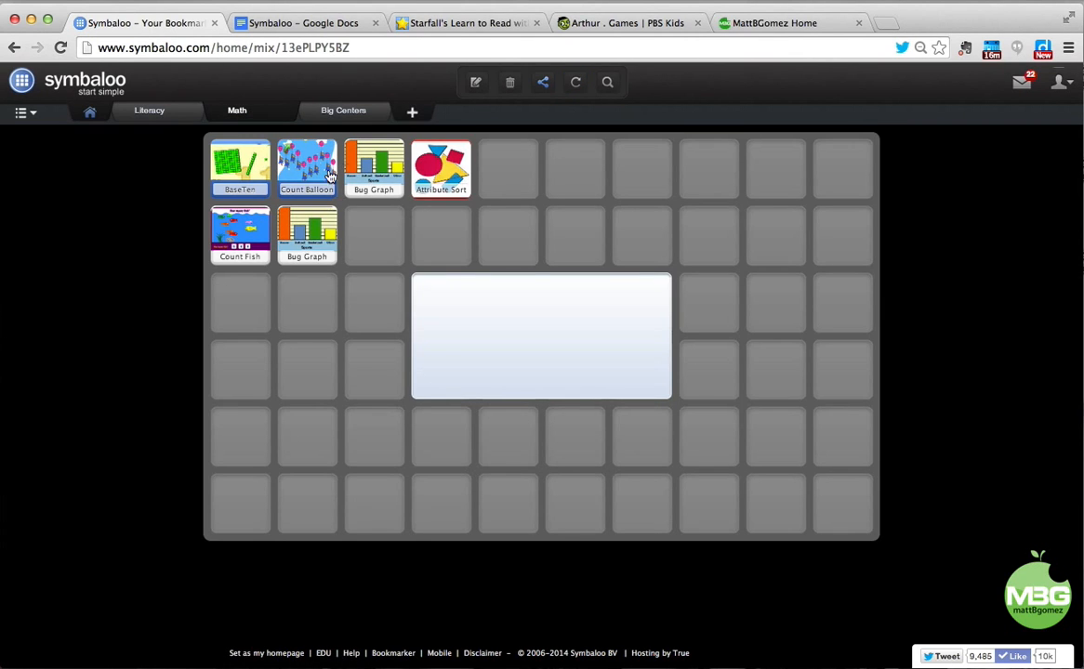
{"action": "left_click", "coordinate": [343, 111]}
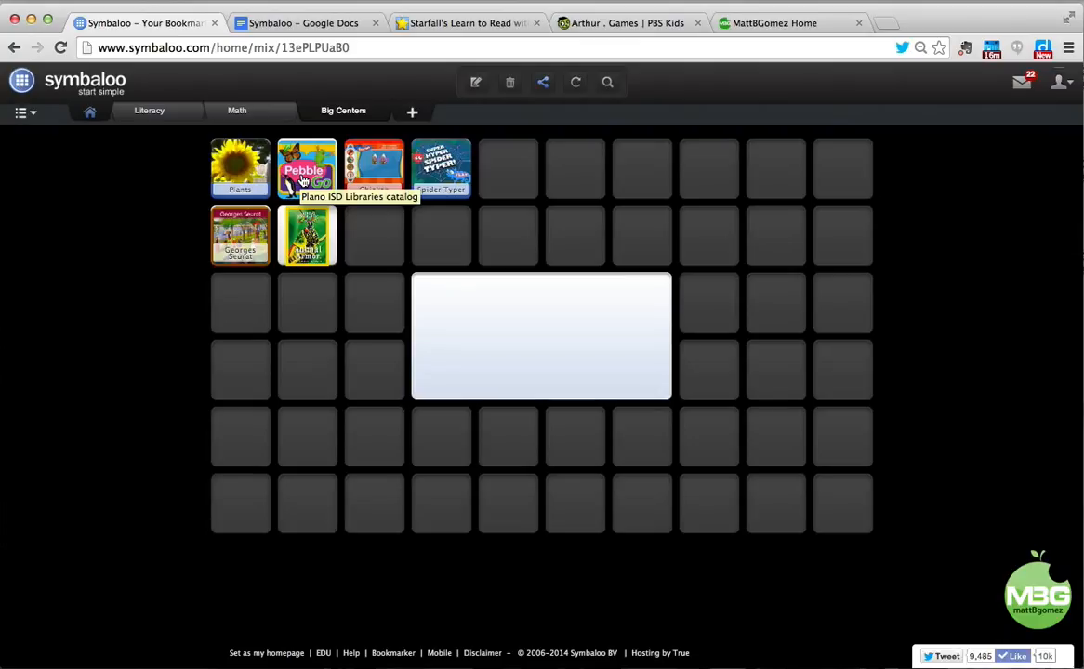
Search Google for the creator's name plus 'symbaloo' using the suggested query.
{"action": "left_click", "coordinate": [428, 53]}
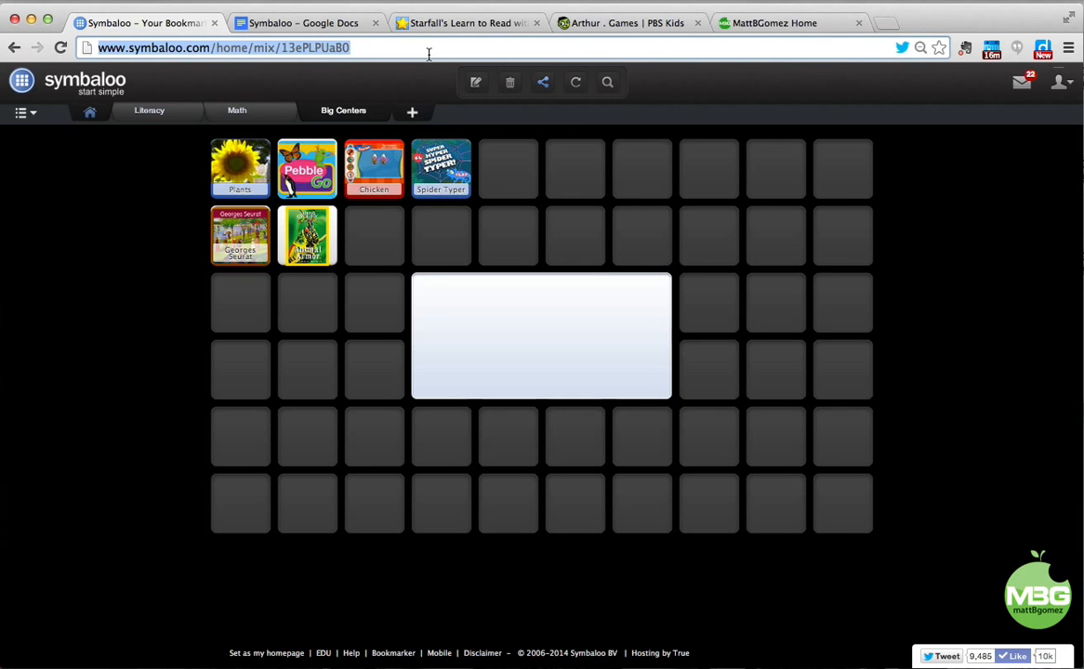
{"action": "type", "text": "matt gomez"}
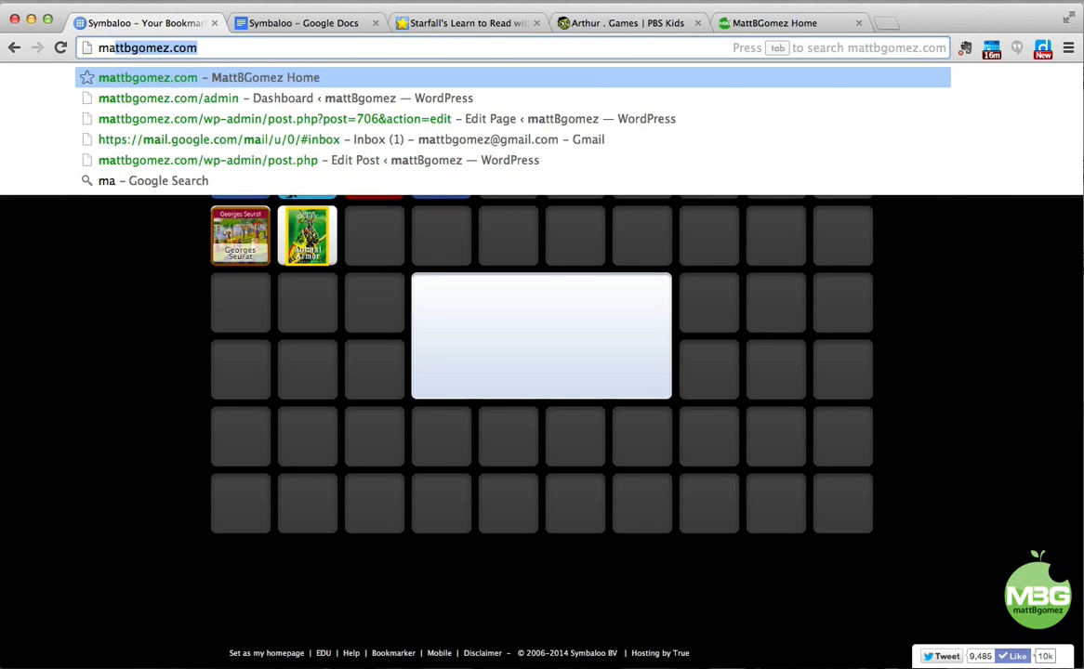
{"action": "key", "text": "Down"}
{"action": "key", "text": "Down"}
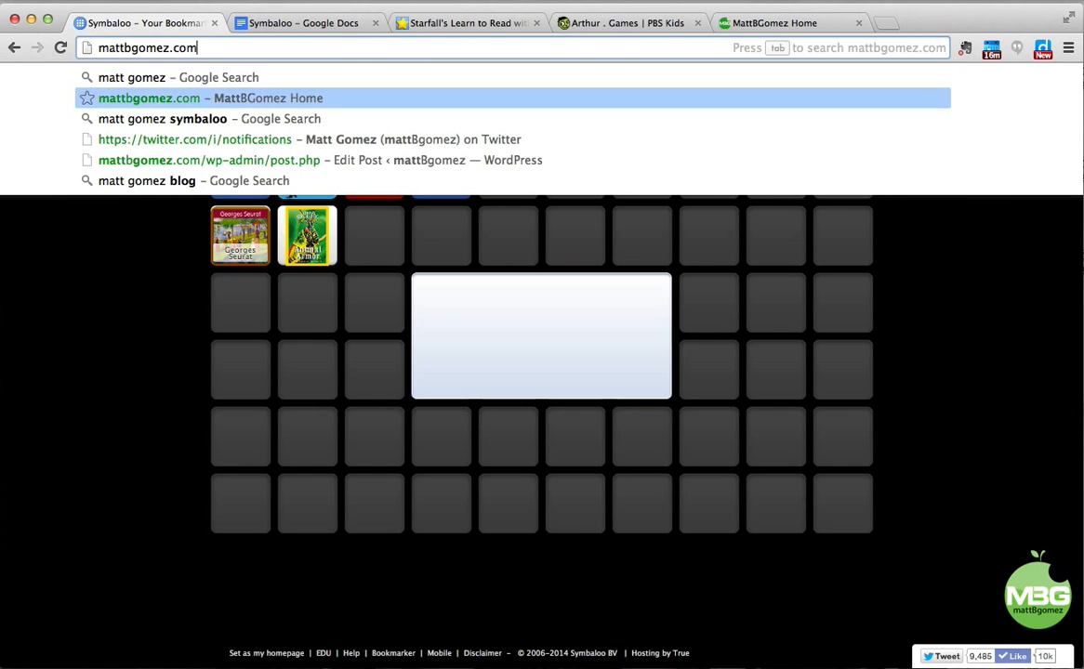
{"action": "key", "text": "Return"}
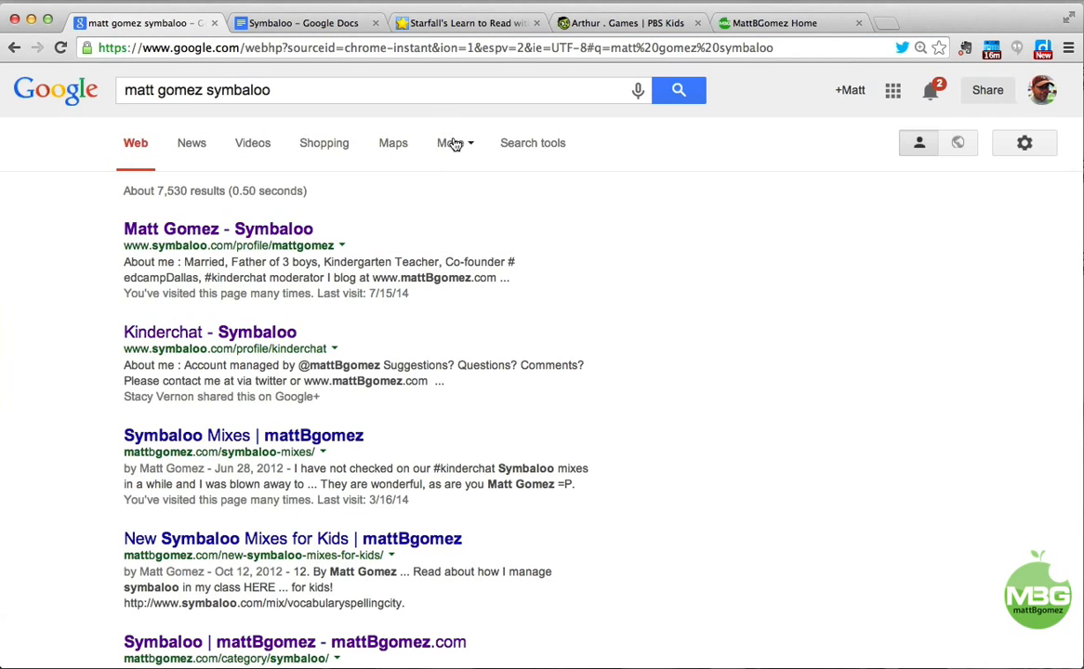
From the creator's Symbaloo profile, add the published Unit 7 webmix to this account.
{"action": "left_click", "coordinate": [242, 234]}
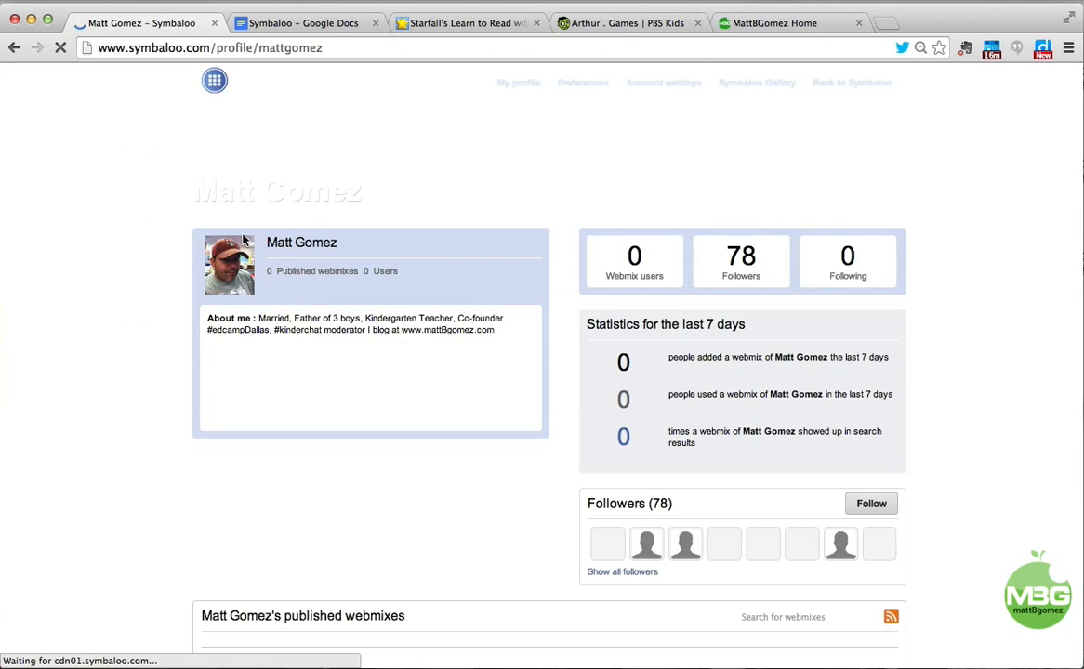
{"action": "scroll", "coordinate": [284, 257], "scroll_direction": "down", "scroll_amount": 5}
{"action": "scroll", "coordinate": [283, 256], "scroll_direction": "down", "scroll_amount": 1}
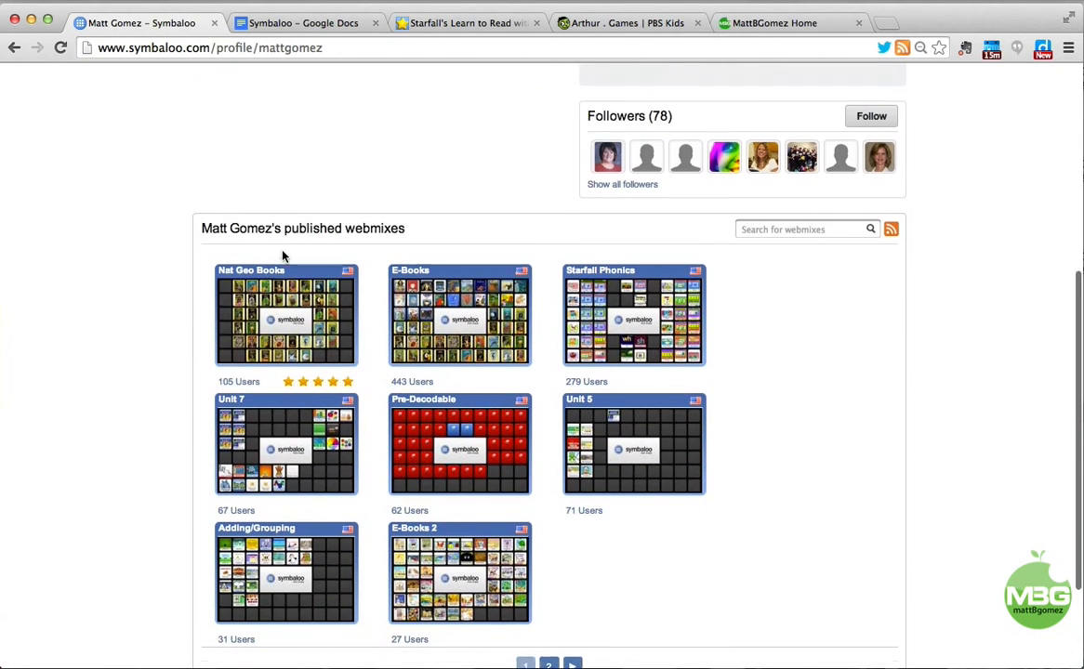
{"action": "left_click", "coordinate": [280, 403]}
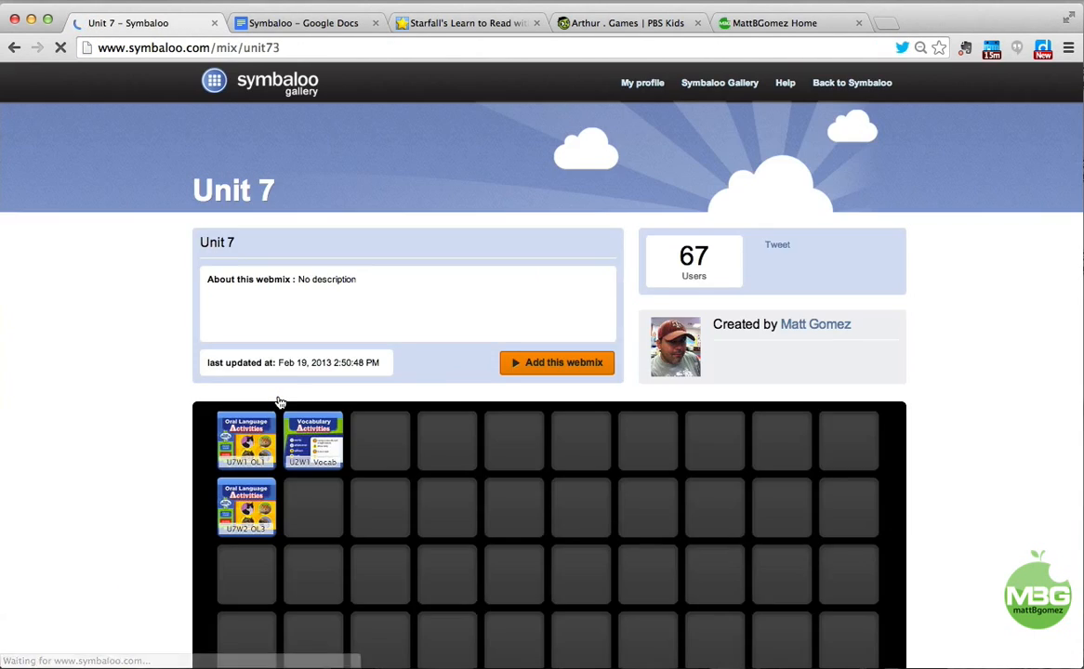
{"action": "left_click", "coordinate": [525, 362]}
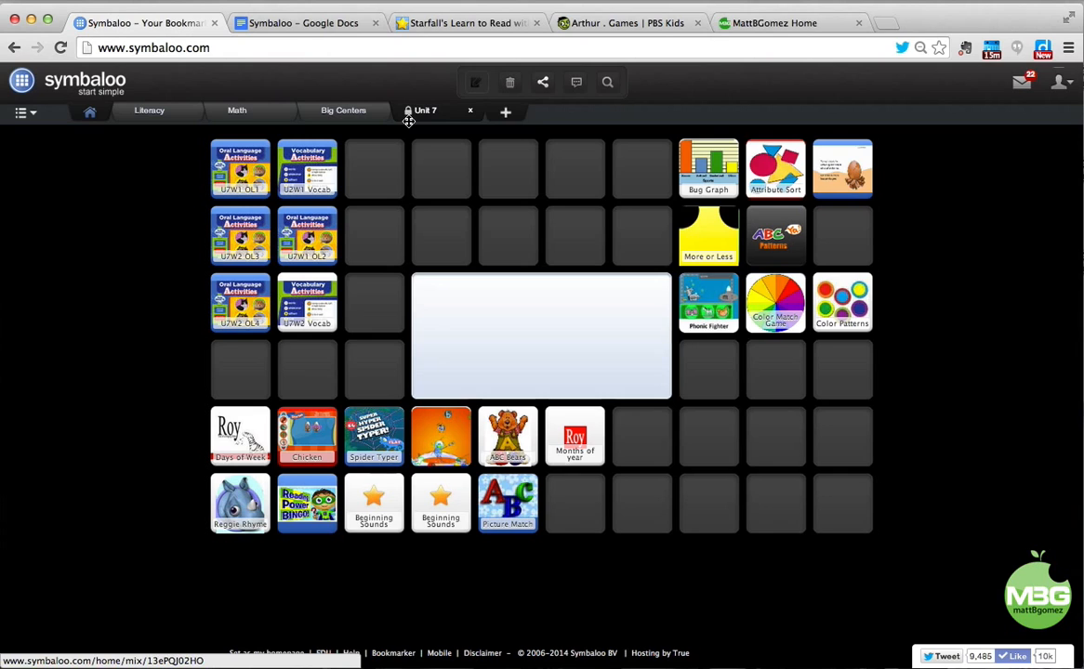
Choose Stop updates in the Unit 7 Share panel to make the webmix an editable copy.
{"action": "left_click", "coordinate": [544, 84]}
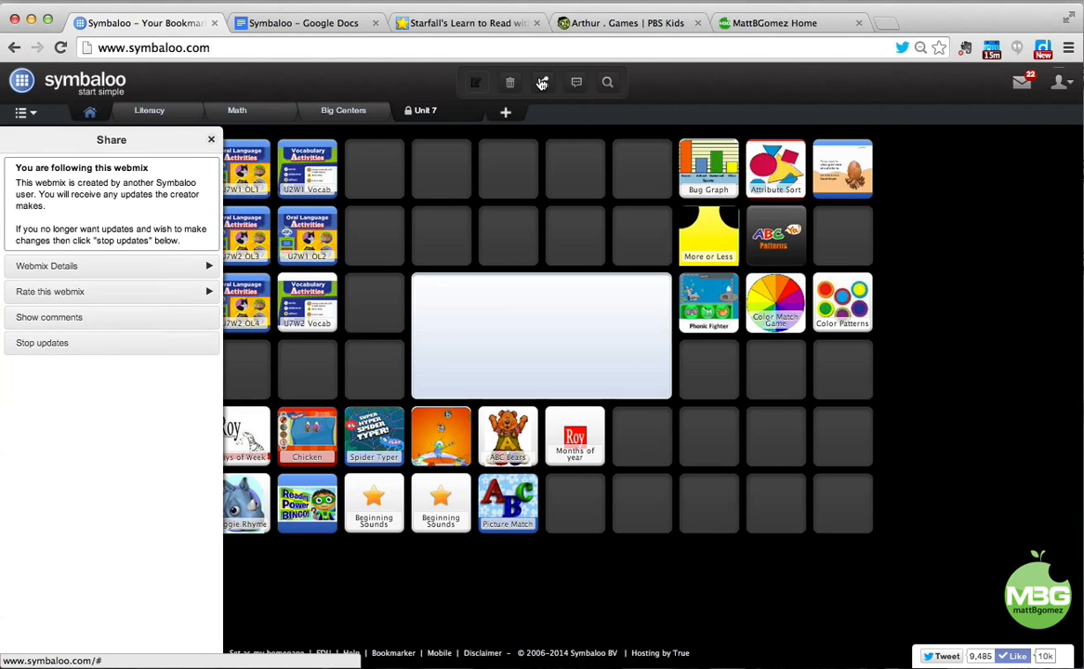
{"action": "left_click", "coordinate": [47, 344]}
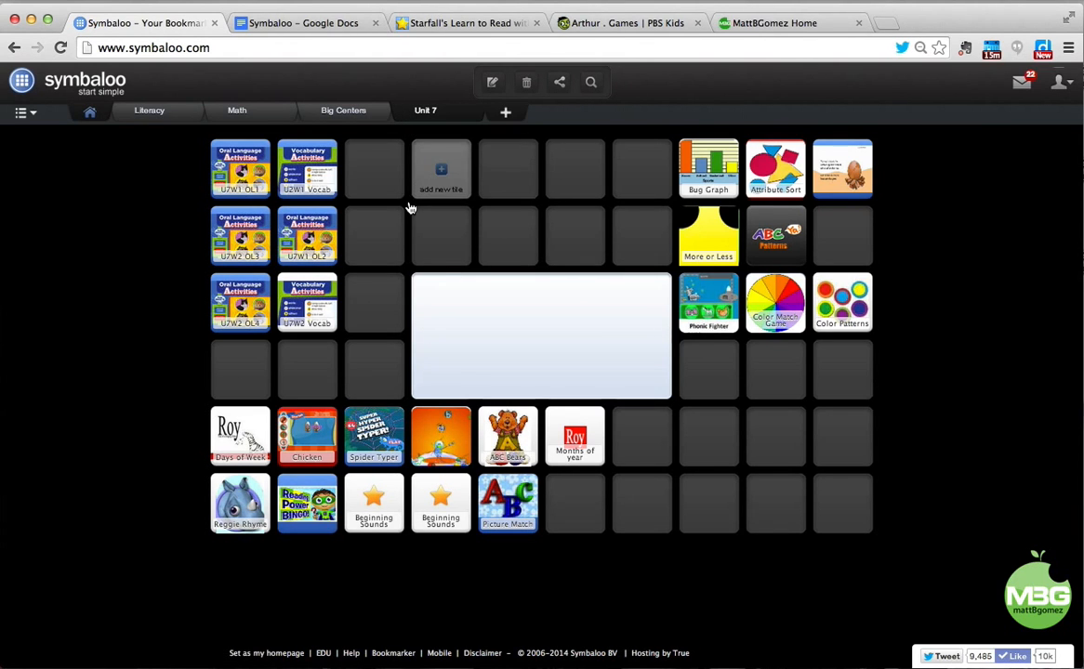
Move U2W1 Vocab and U7W1 OL2 into Literacy, Bug Graph and Attribute Sort into Math.
{"action": "left_click_drag", "start_coordinate": [293, 168], "coordinate": [173, 117]}
{"action": "left_click_drag", "start_coordinate": [307, 234], "coordinate": [172, 114]}
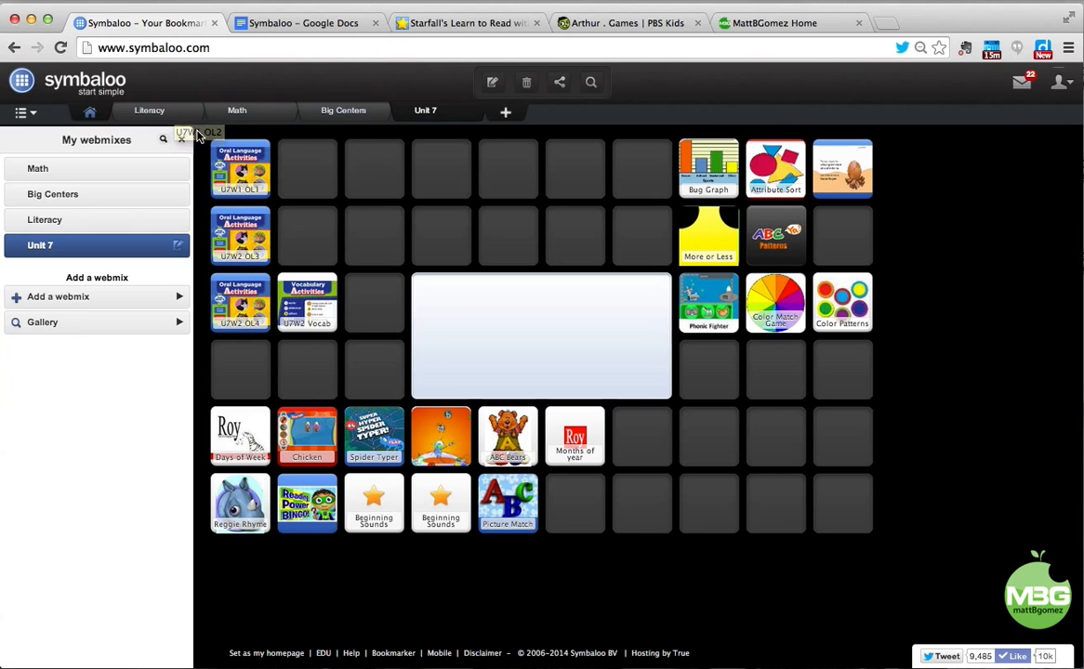
{"action": "left_click_drag", "start_coordinate": [706, 169], "coordinate": [253, 124]}
{"action": "left_click_drag", "start_coordinate": [776, 167], "coordinate": [244, 115]}
Move Reggie Rhyme and Picture Match into Big Centers, then permanently delete Unit 7.
{"action": "left_click_drag", "start_coordinate": [240, 497], "coordinate": [342, 110]}
{"action": "left_click_drag", "start_coordinate": [508, 516], "coordinate": [345, 116]}
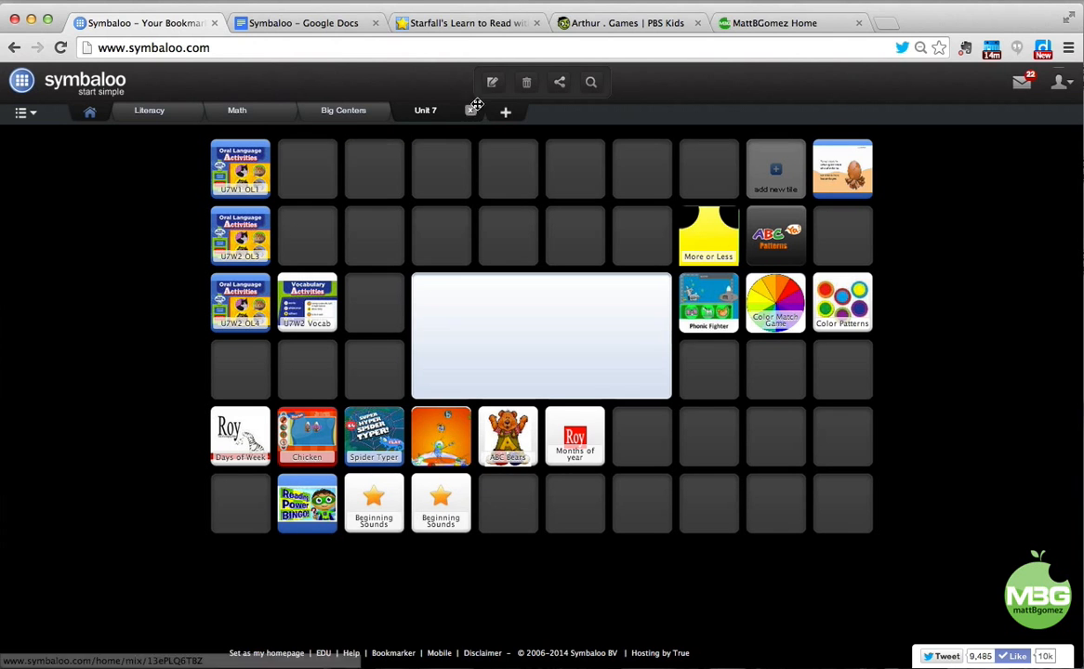
{"action": "left_click", "coordinate": [525, 85]}
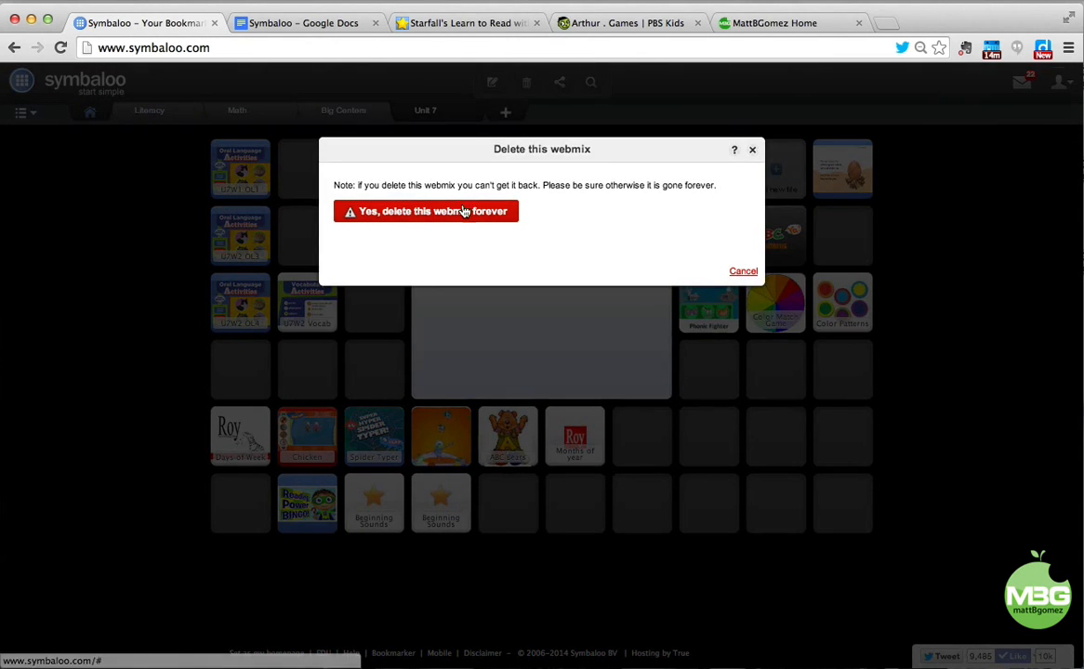
{"action": "left_click", "coordinate": [459, 211]}
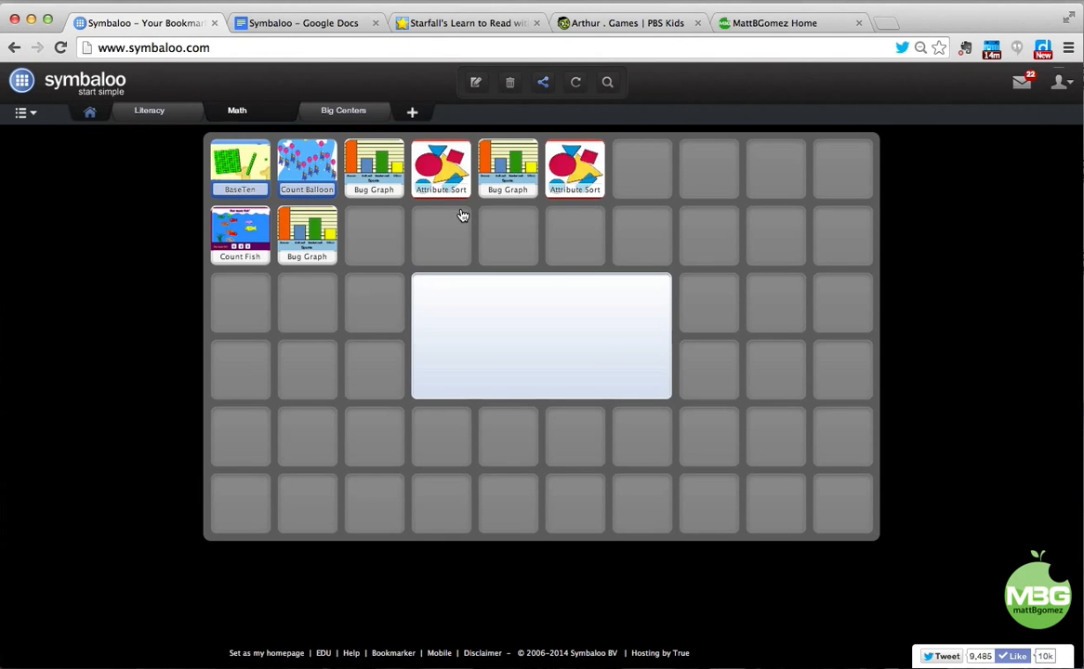
Remove the two duplicate U2W1 Vocab tiles from the Literacy webmix.
{"action": "left_click", "coordinate": [153, 111]}
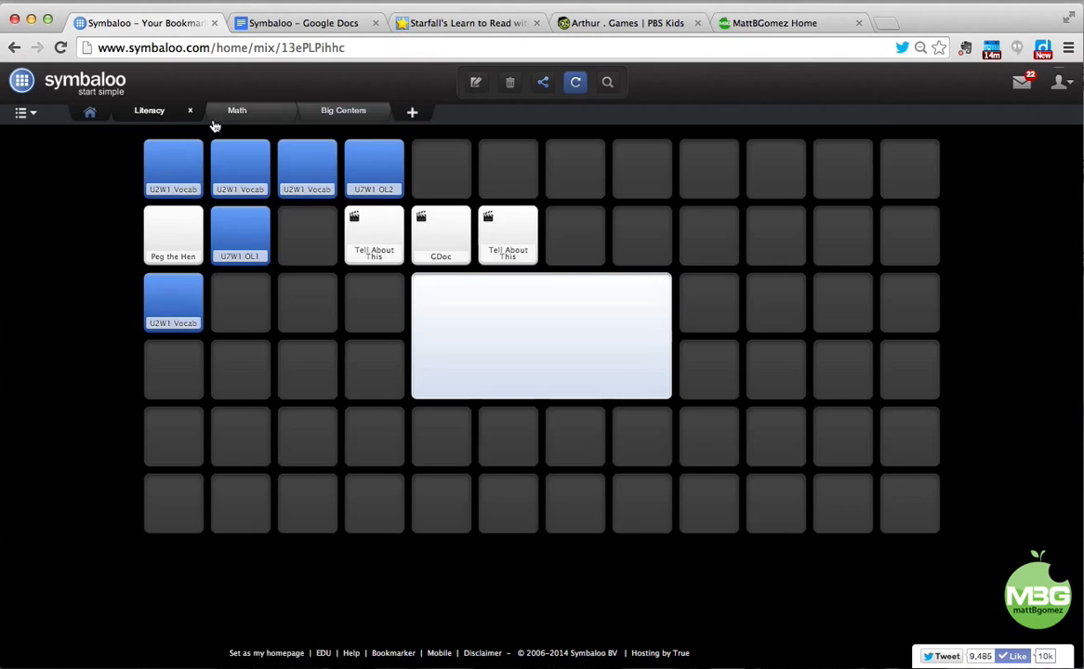
{"action": "left_click_drag", "start_coordinate": [240, 166], "coordinate": [529, 82]}
{"action": "left_click_drag", "start_coordinate": [173, 153], "coordinate": [525, 82]}
Put U2W1 Vocab and U7W1 OL2 first in the row, and open the Tell About This video.
{"action": "left_click_drag", "start_coordinate": [306, 178], "coordinate": [173, 171]}
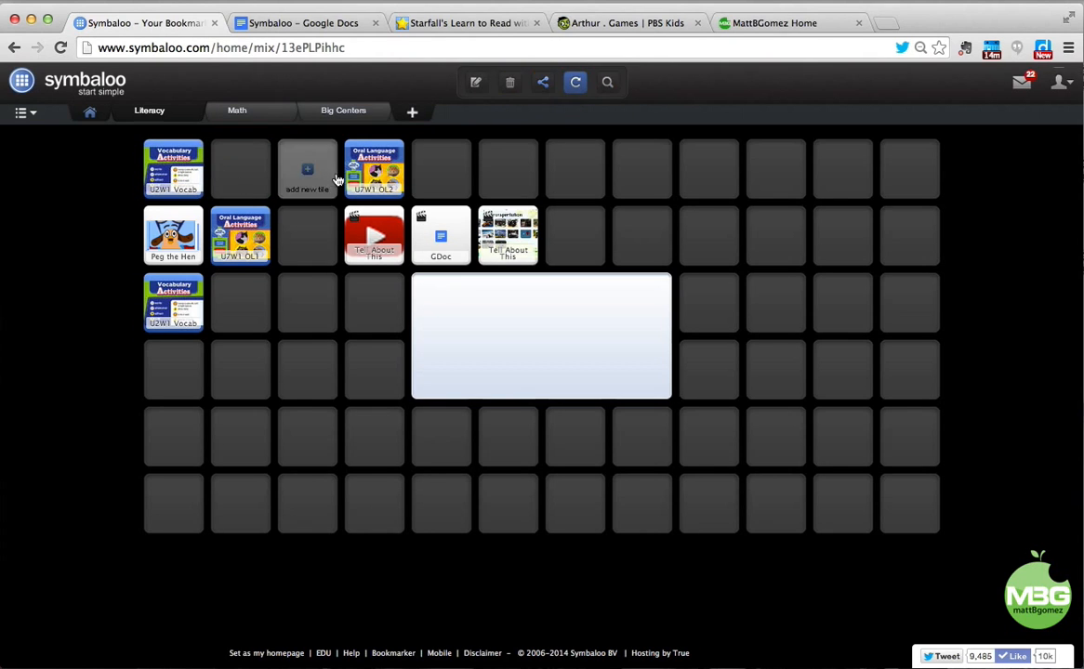
{"action": "left_click_drag", "start_coordinate": [353, 178], "coordinate": [232, 176]}
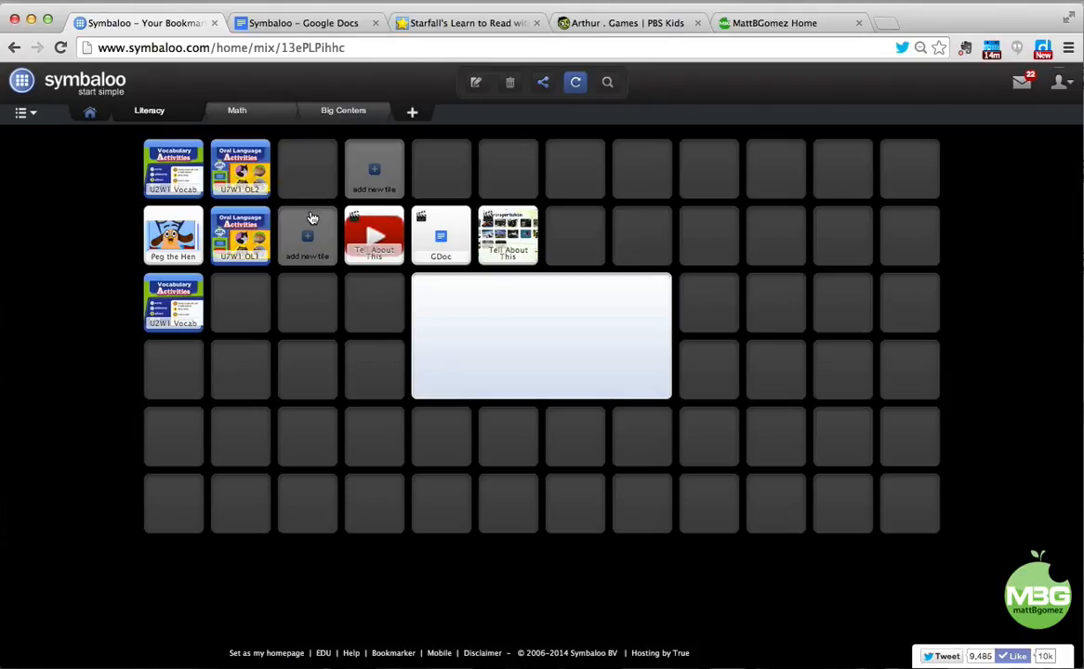
{"action": "left_click", "coordinate": [372, 228]}
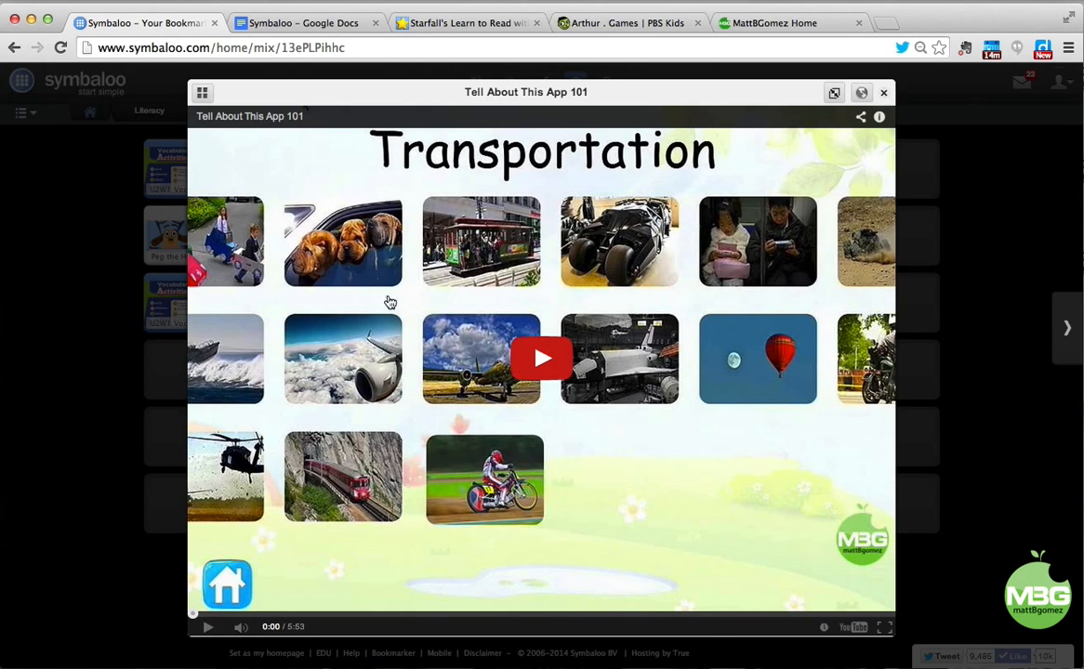
Briefly play and pause the Tell About This App 101 video, then close its popup.
{"action": "left_click", "coordinate": [518, 368]}
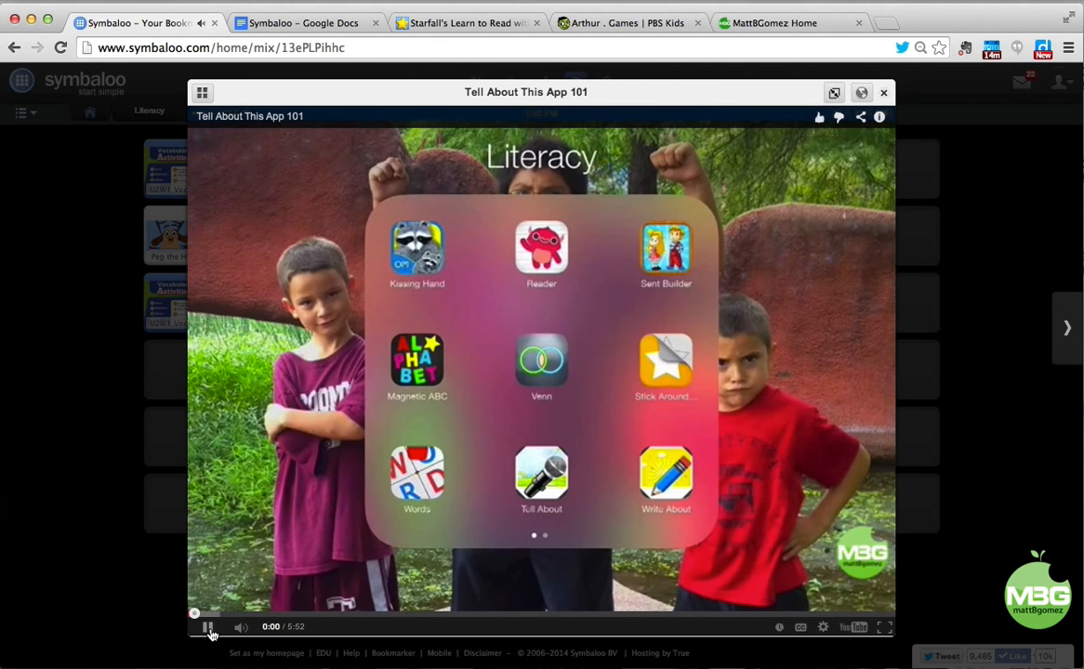
{"action": "left_click", "coordinate": [209, 629]}
{"action": "left_click", "coordinate": [885, 94]}
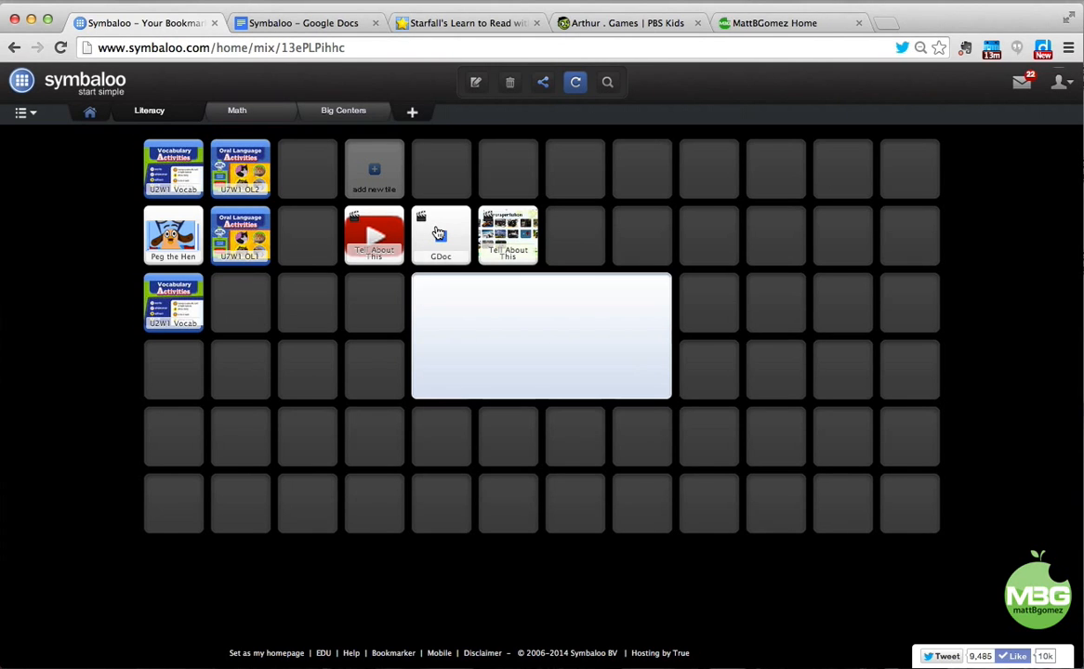
Type 'This is a live document' into the GDoc tile's doc and compare it with the full editor.
{"action": "left_click", "coordinate": [437, 233]}
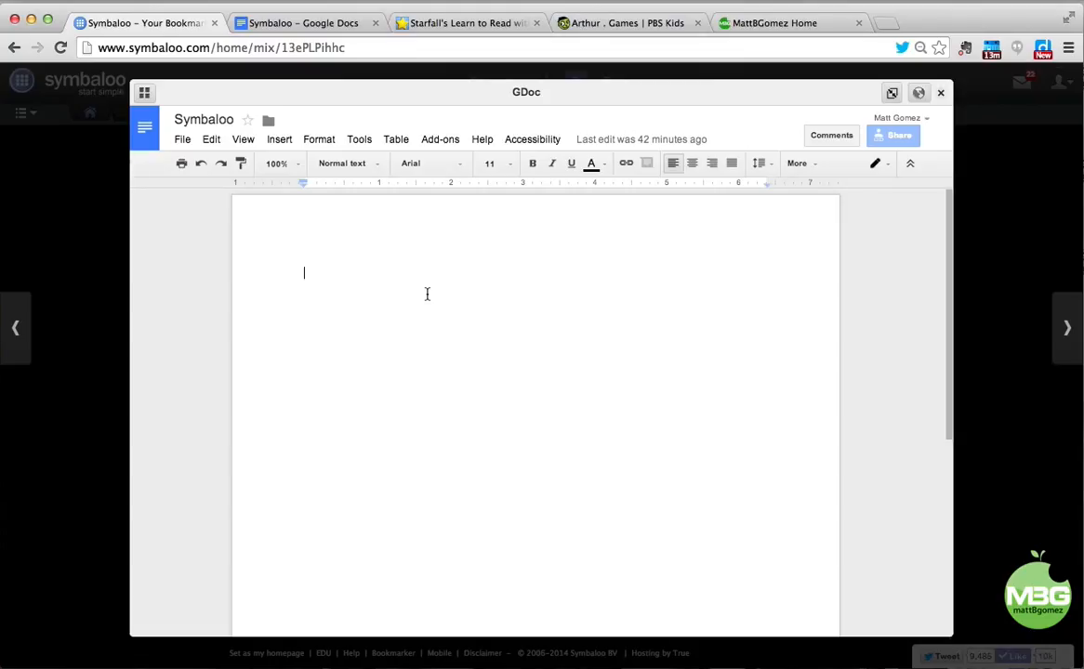
{"action": "type", "text": "This is a "}
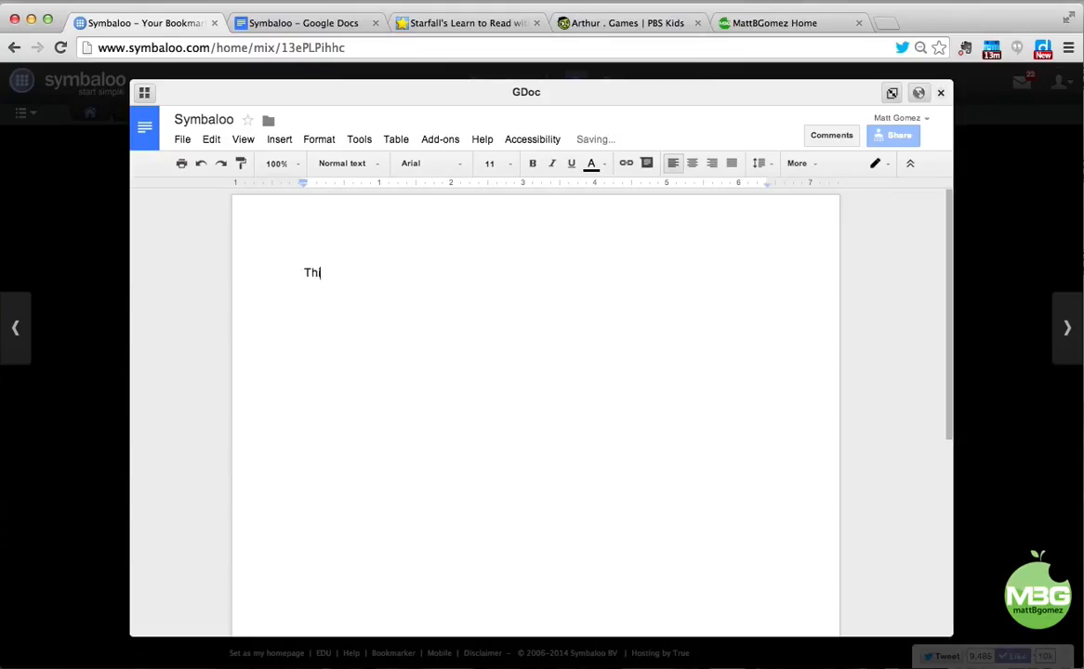
{"action": "type", "text": "live document"}
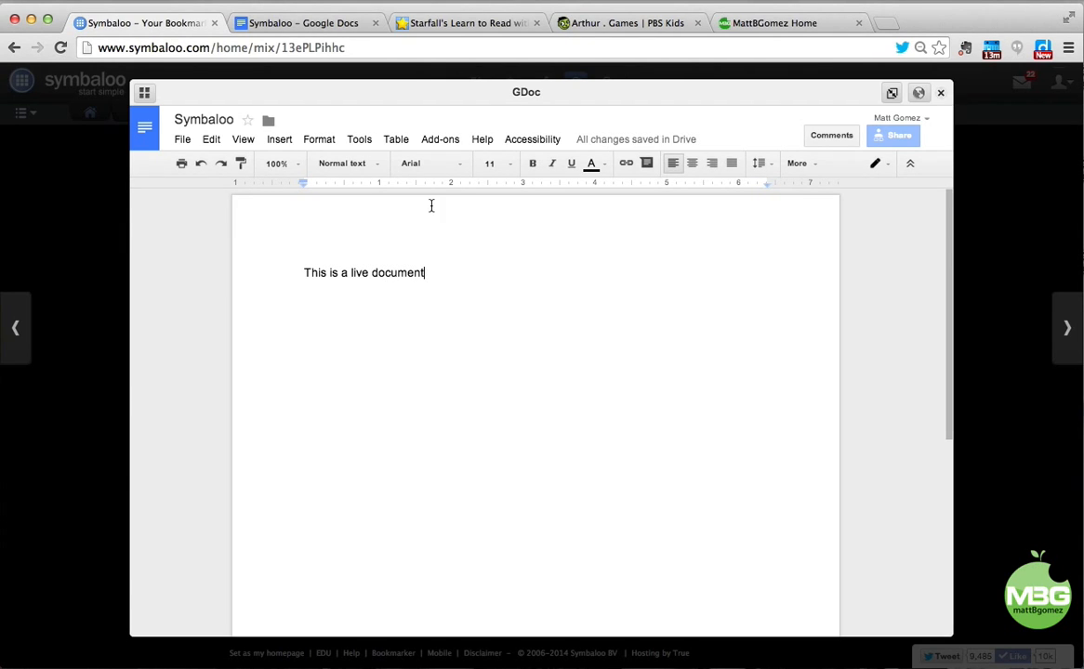
{"action": "left_click", "coordinate": [344, 28]}
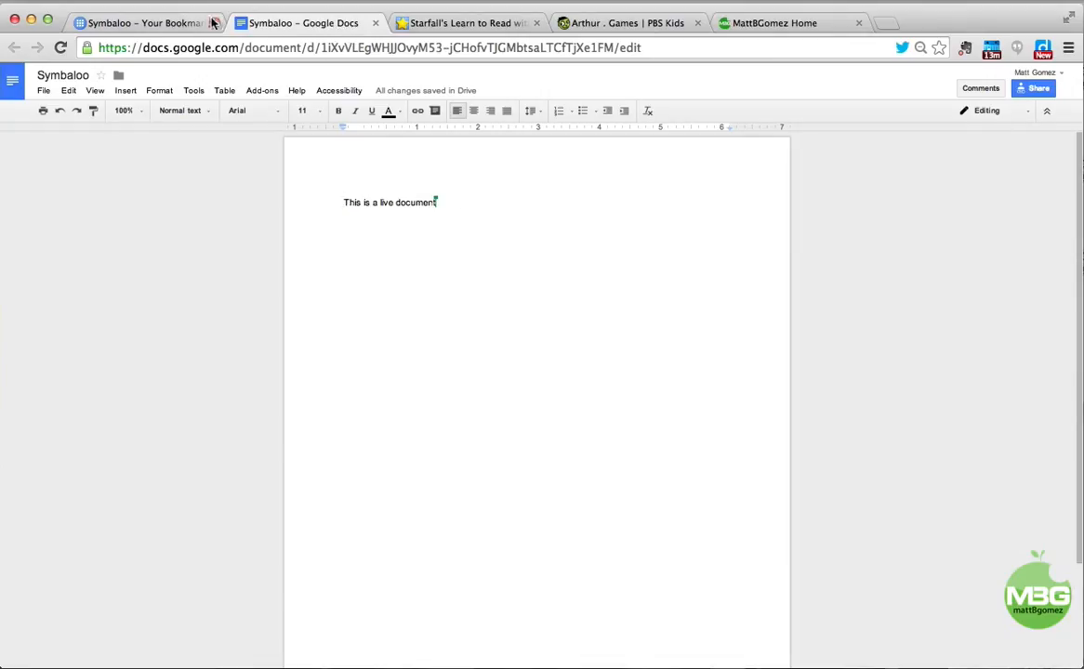
{"action": "left_click", "coordinate": [161, 28]}
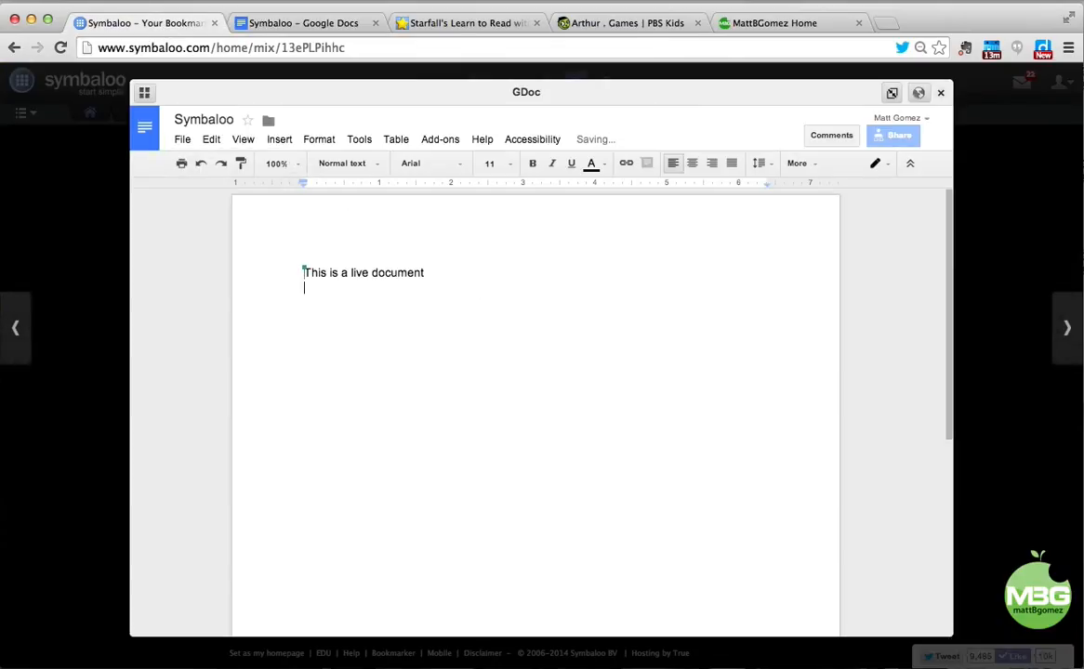
Add a new line 'Wow!' and confirm it appears in the full Google Docs editor.
{"action": "key", "text": "Return"}
{"action": "key", "text": "Return"}
{"action": "type", "text": "Wow!"}
{"action": "left_click", "coordinate": [338, 31]}
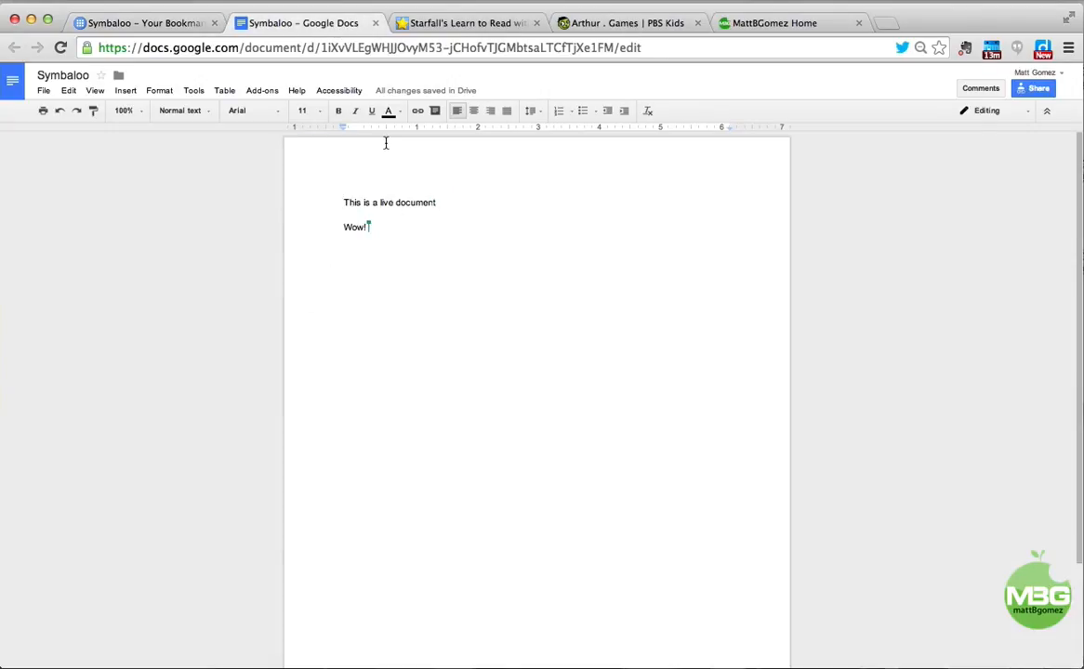
{"action": "left_click", "coordinate": [186, 25]}
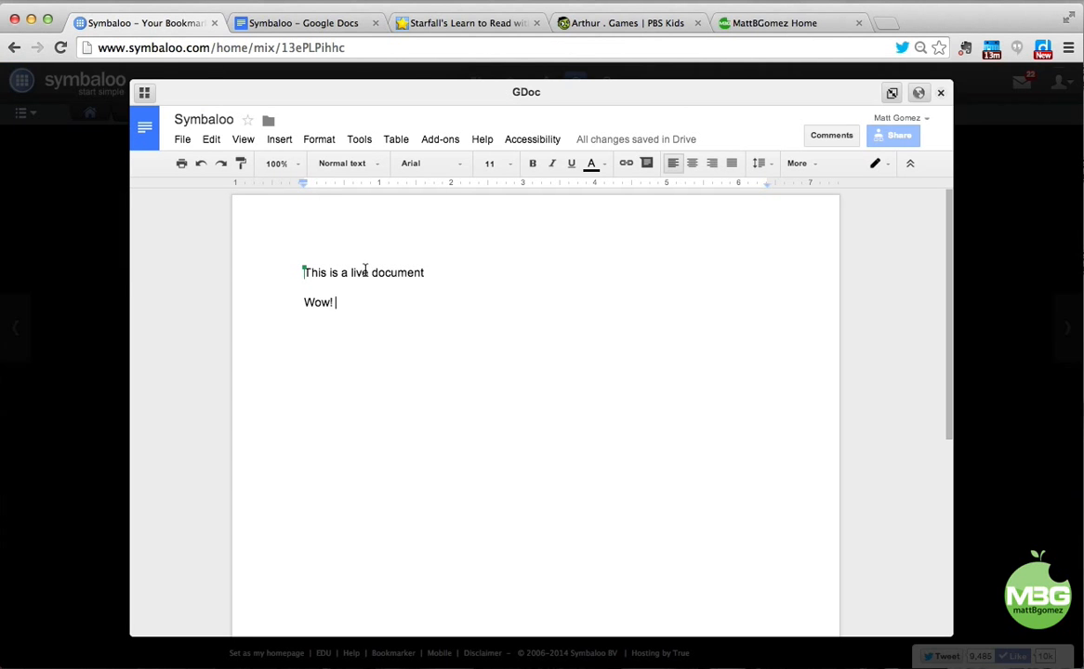
Close the Google Doc viewer to return to the Literacy webmix grid.
{"action": "left_click", "coordinate": [940, 93]}
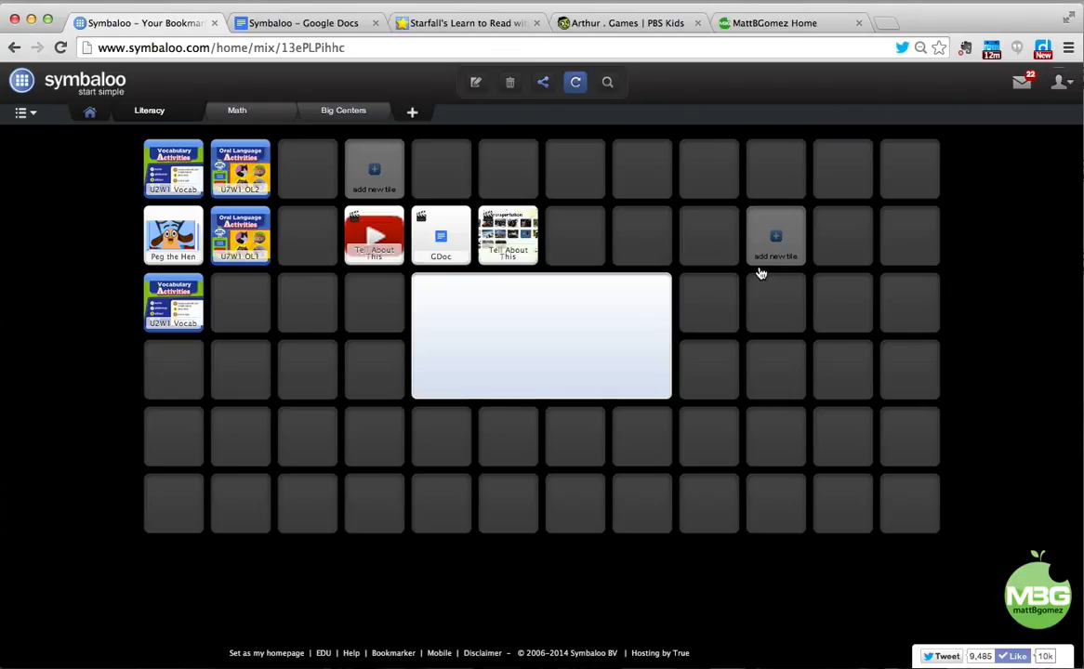
{"action": "left_click", "coordinate": [543, 84]}
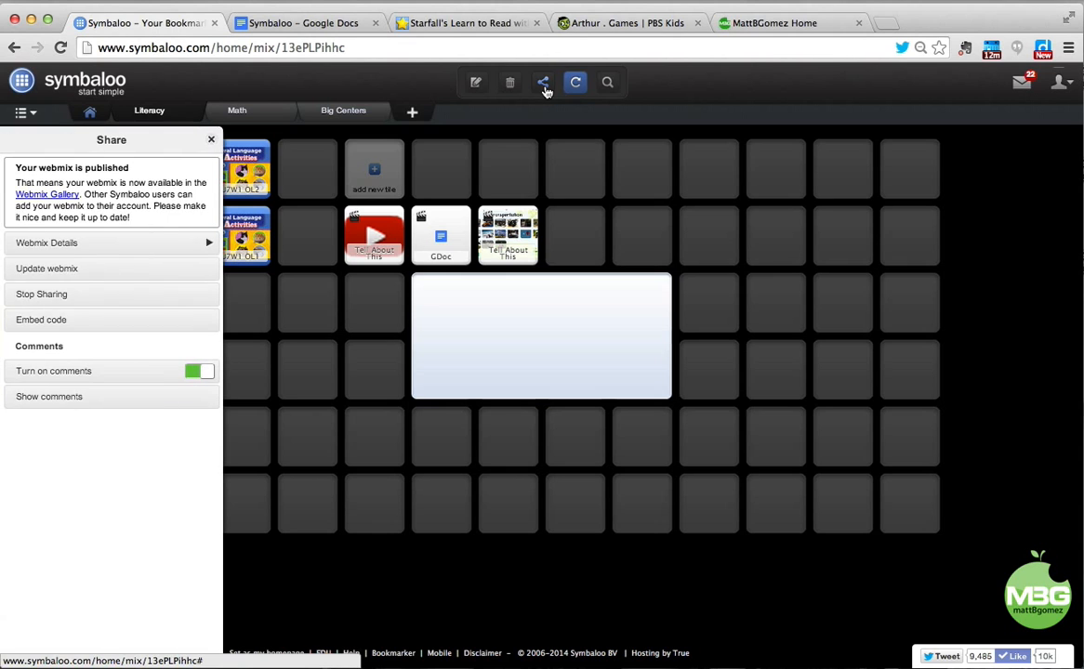
{"action": "left_click", "coordinate": [102, 326]}
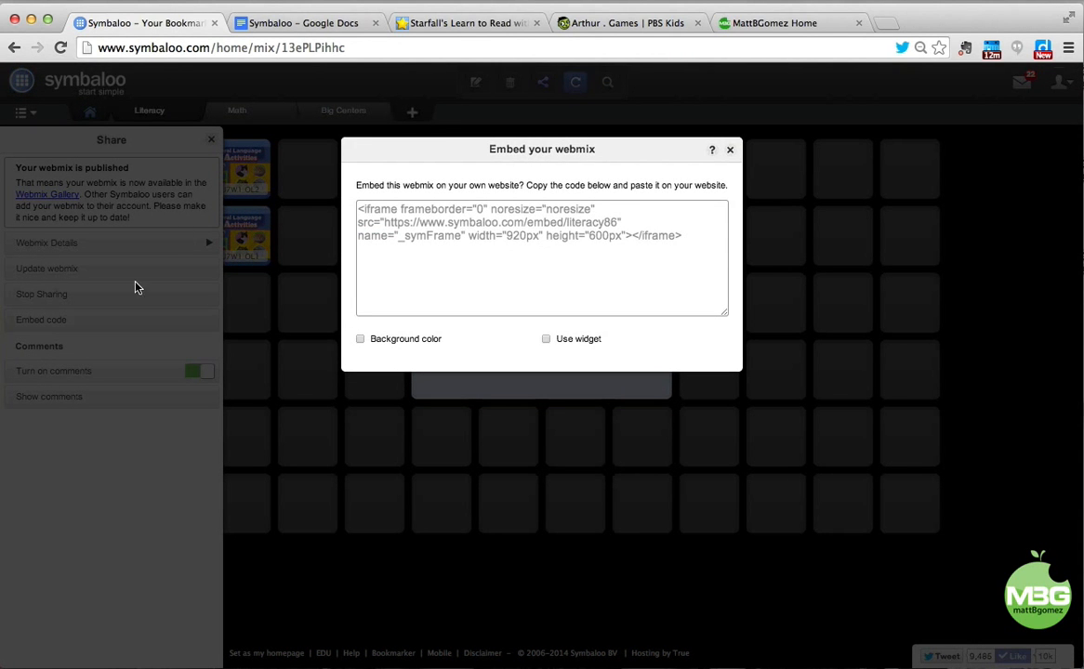
{"action": "left_click", "coordinate": [732, 151]}
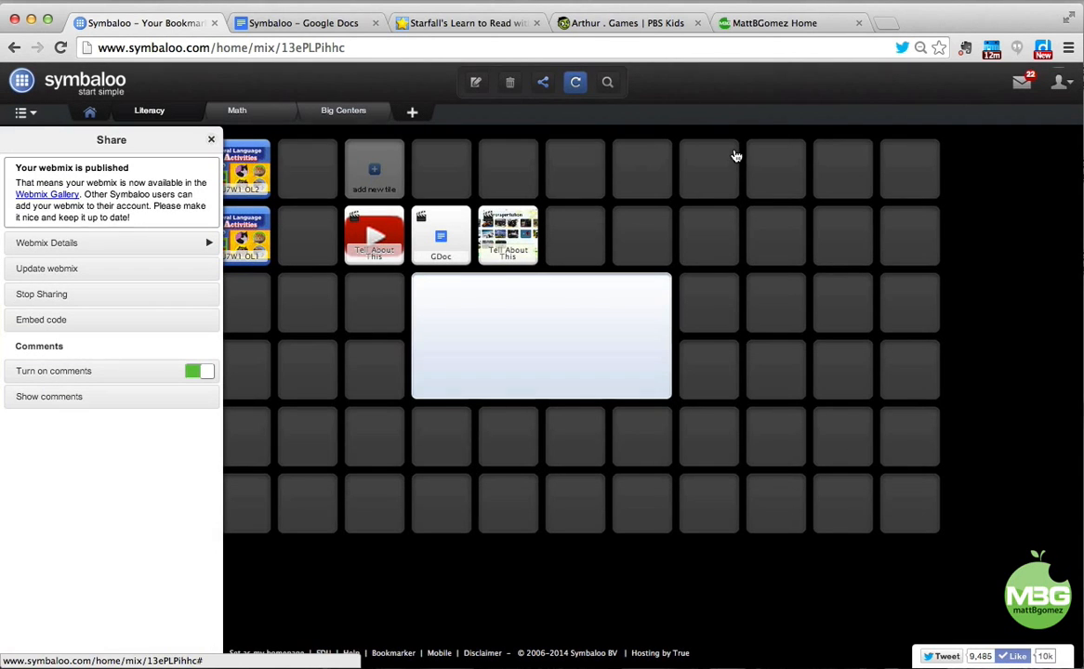
{"action": "left_click", "coordinate": [212, 140]}
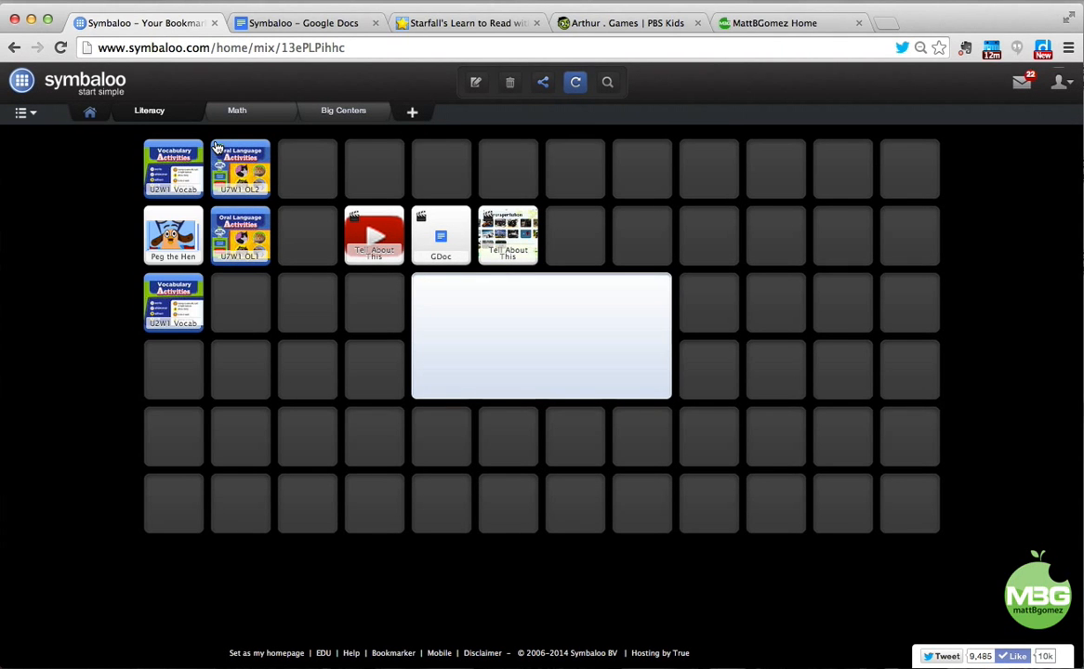